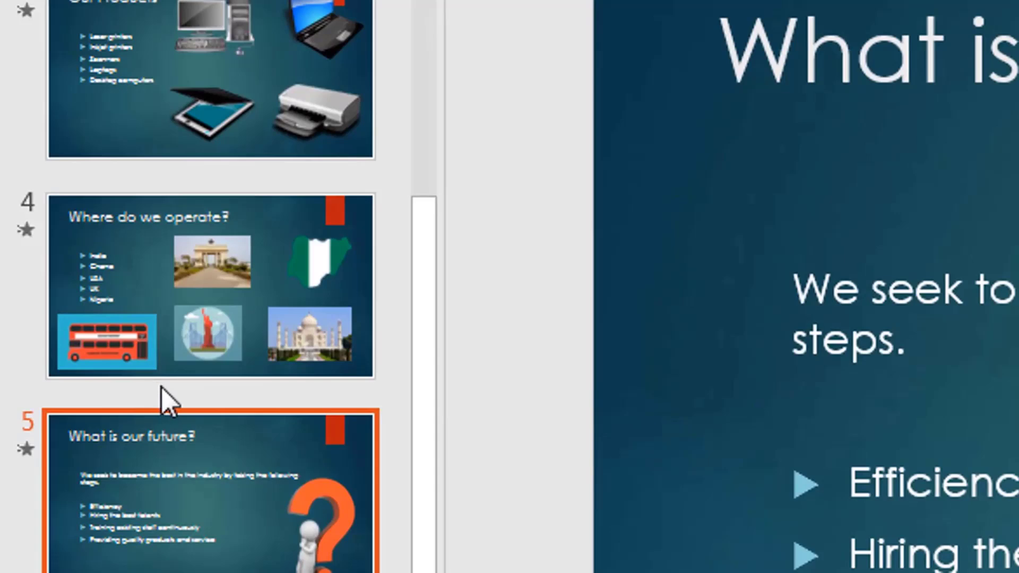
Step: Insert a new slide after the "Where do we operate?" slide and delete its title and content placeholders
right_click(162, 392)
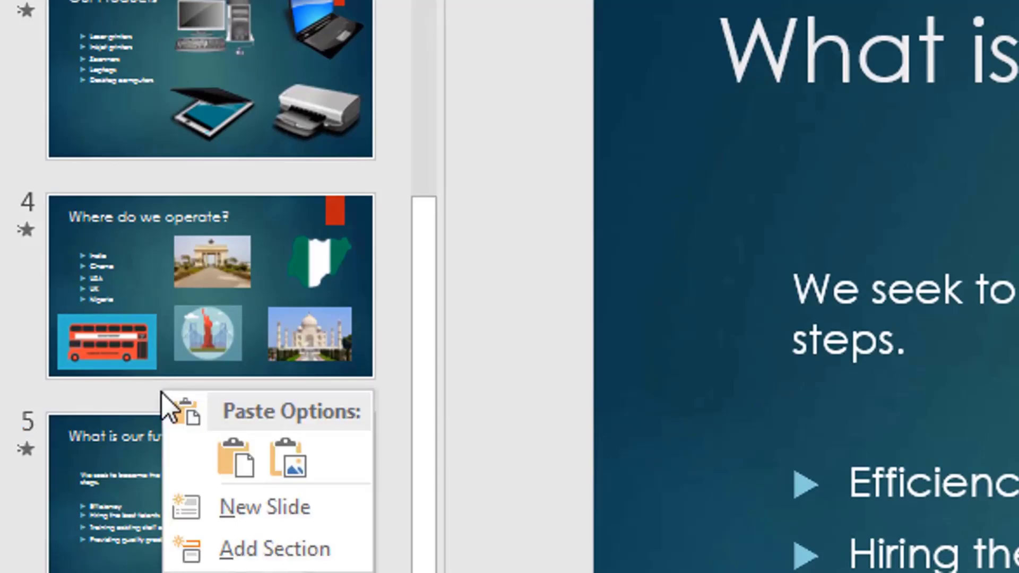
click(274, 508)
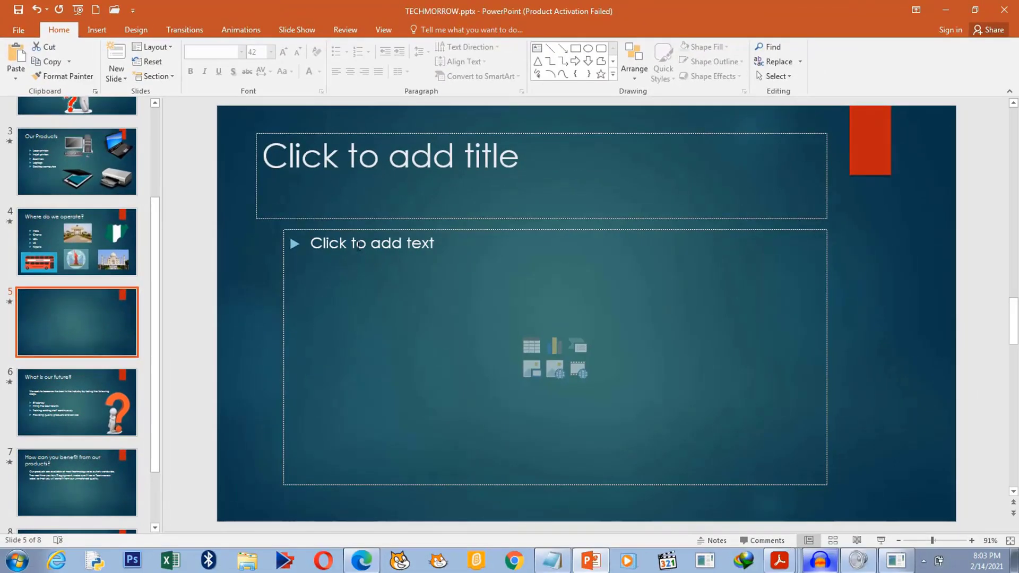
click(358, 232)
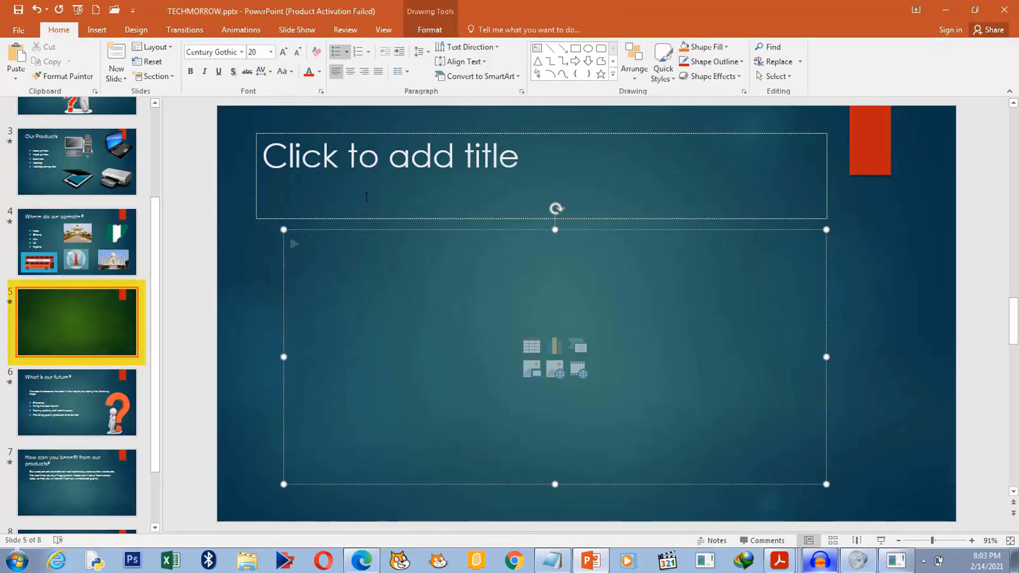
click(371, 134)
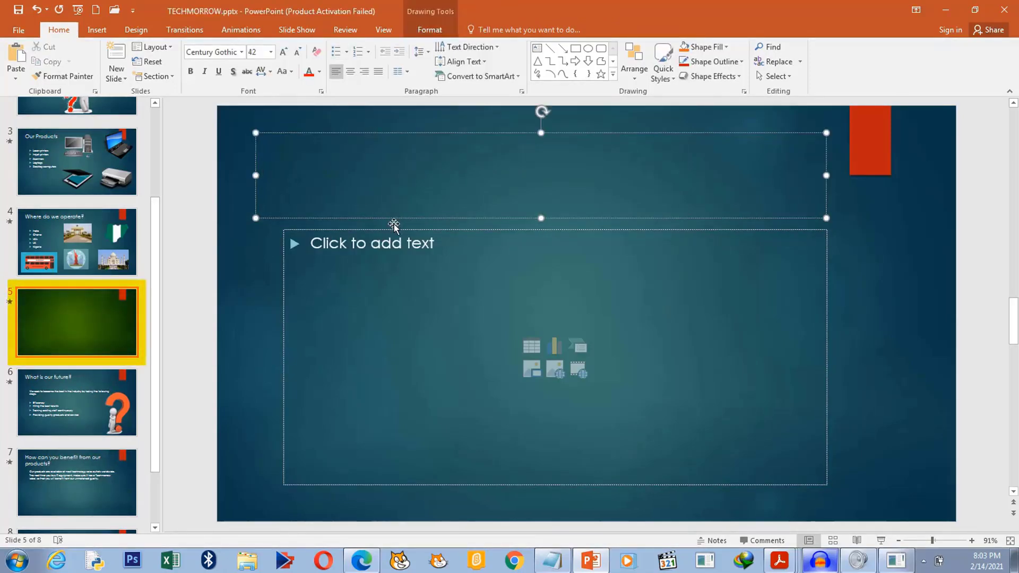
click(394, 225)
key(Delete)
click(395, 133)
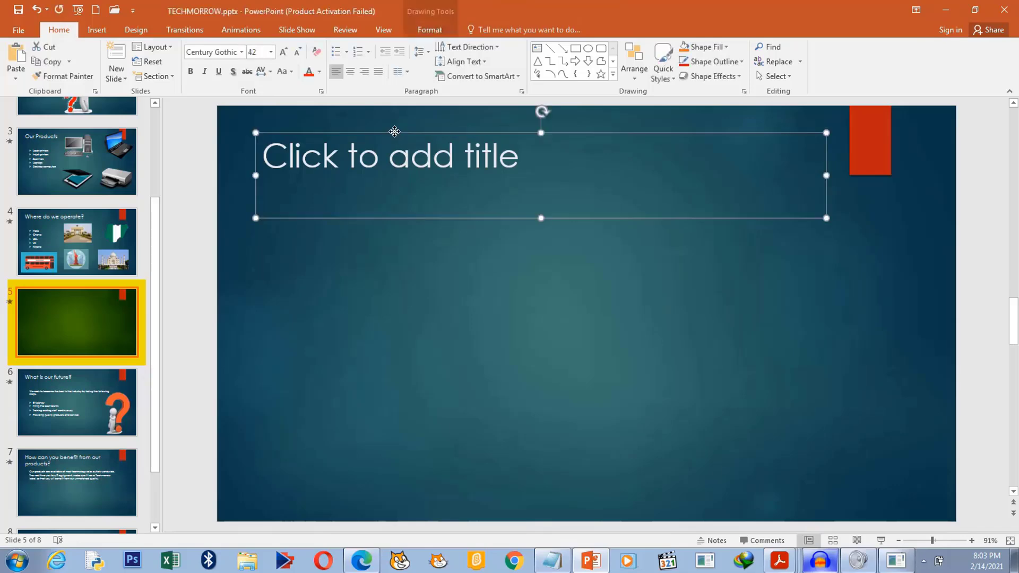
key(Delete)
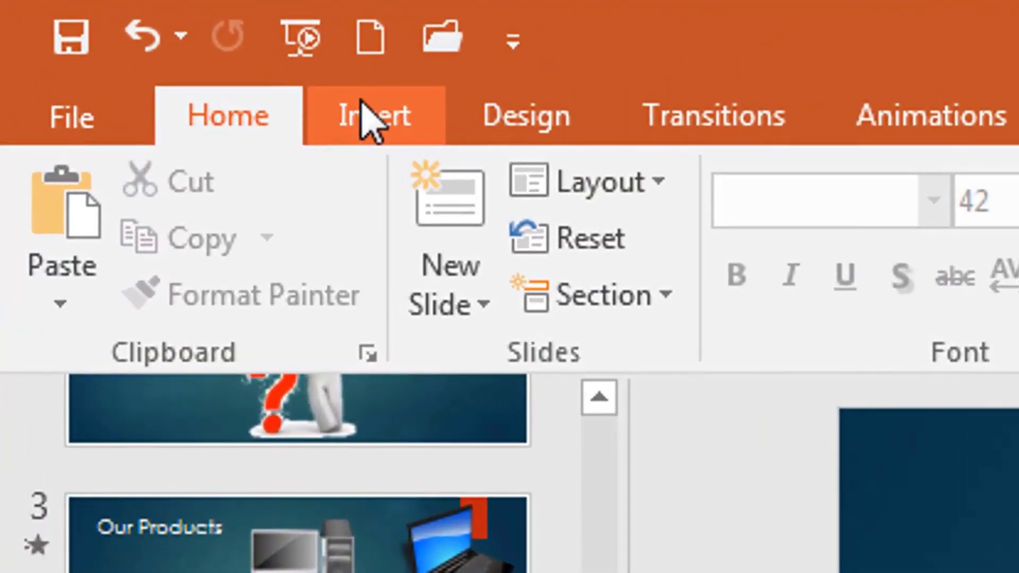
Step: Insert the video FACTORY.mp4 from the computer onto the empty slide
click(366, 119)
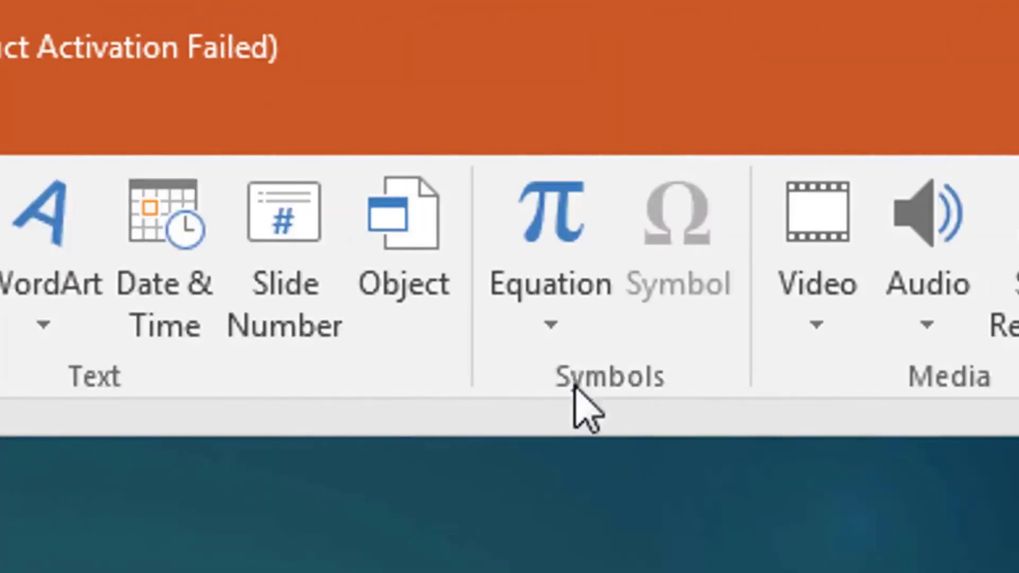
click(820, 323)
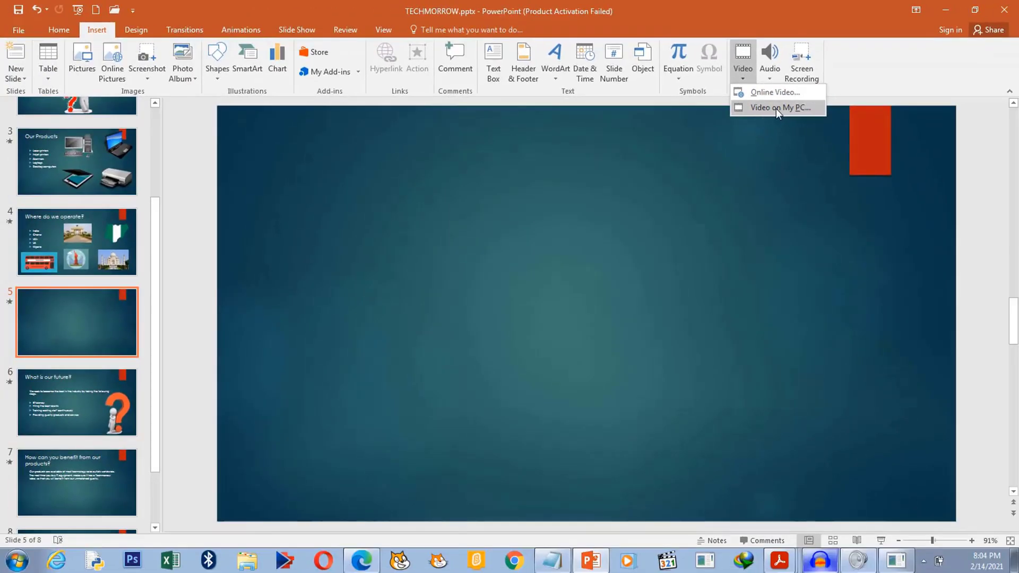
click(776, 108)
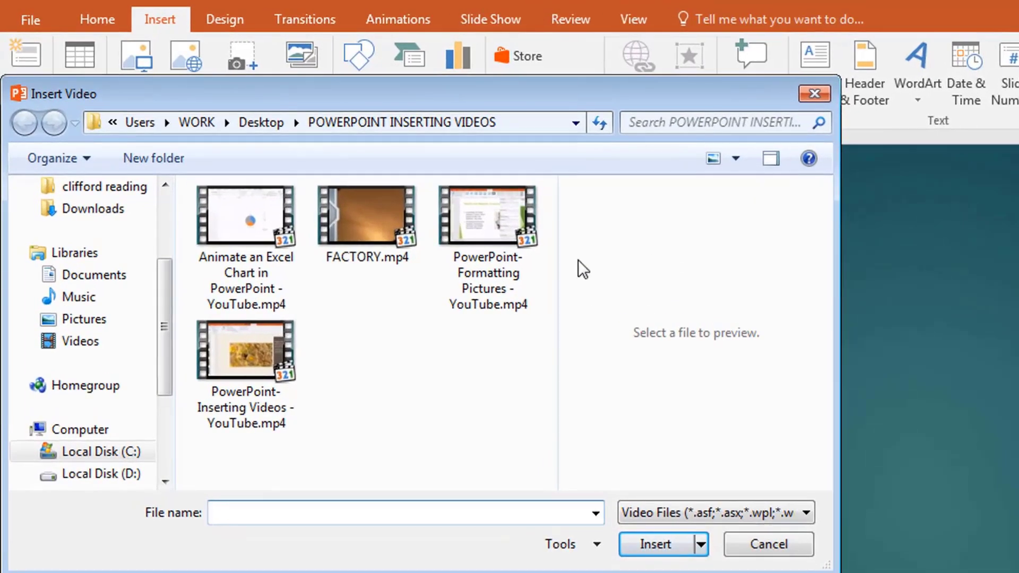
click(325, 212)
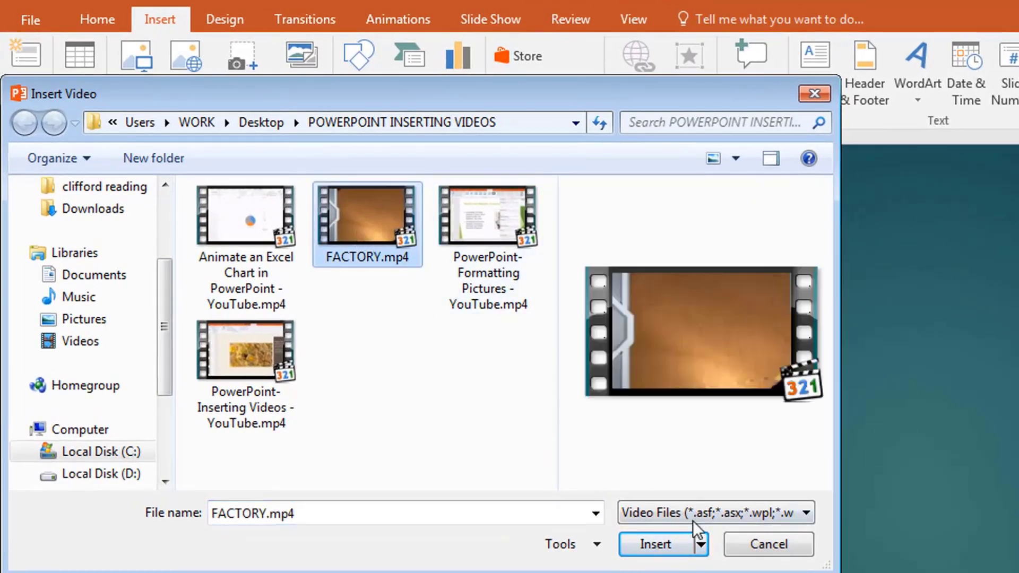
click(658, 547)
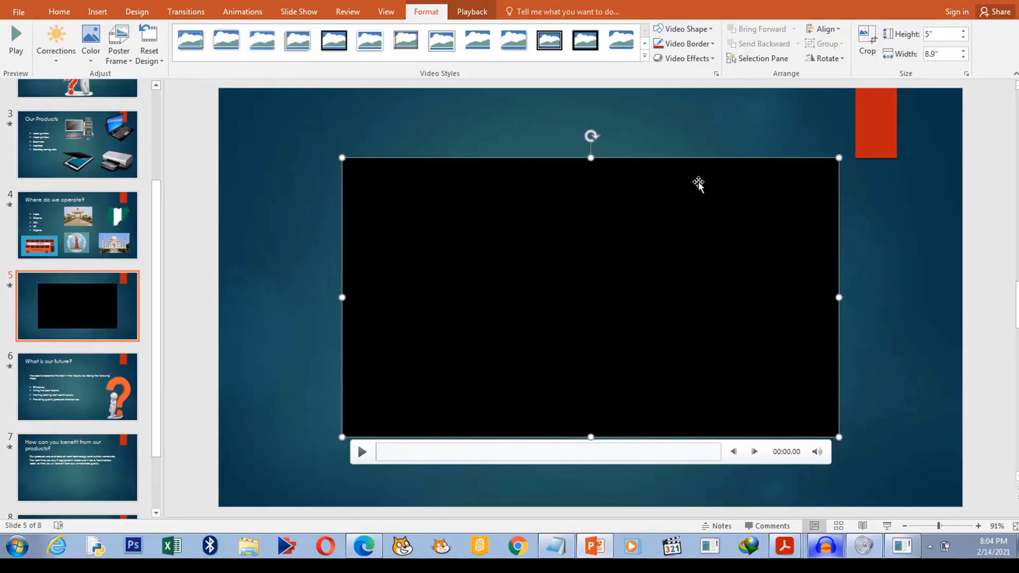
Step: Resize the video proportionally and move it to the upper-left area of the slide
drag(696, 186, 506, 279)
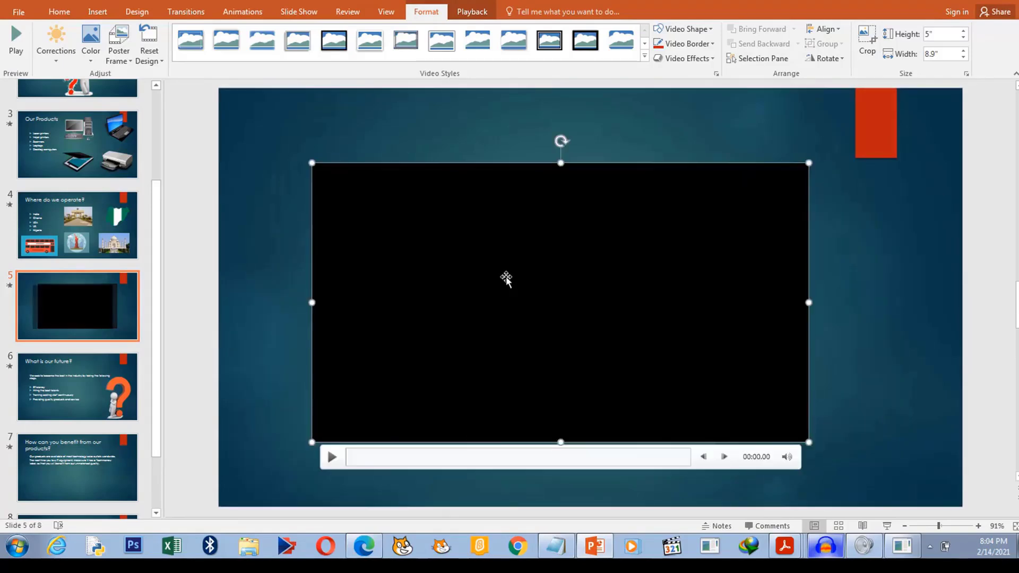
drag(811, 163, 358, 209)
drag(541, 295, 563, 318)
drag(520, 262, 474, 236)
drag(581, 310, 597, 330)
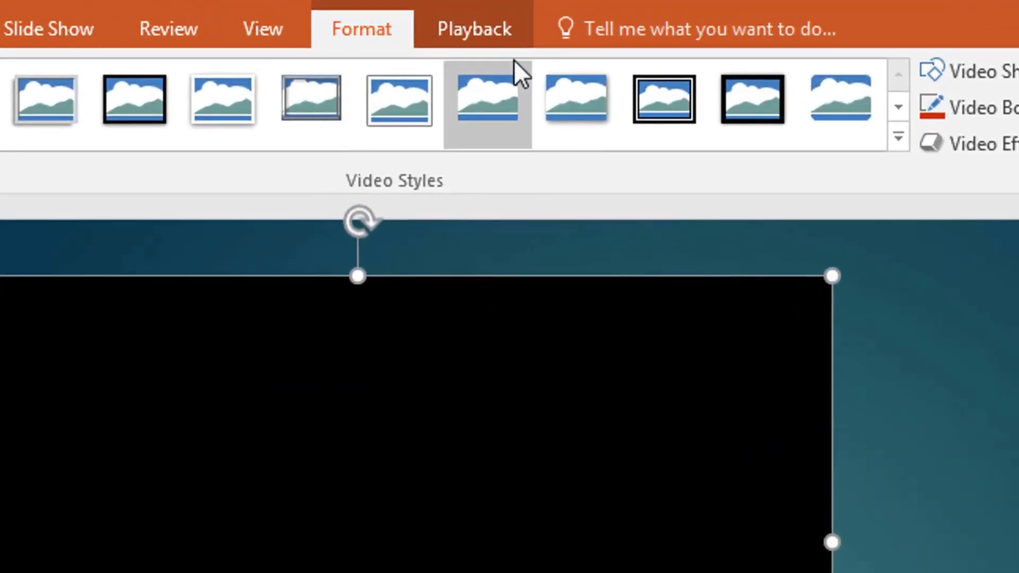
Step: Show the video's playback options, play a preview of it on the slide and pause after about five seconds
click(481, 33)
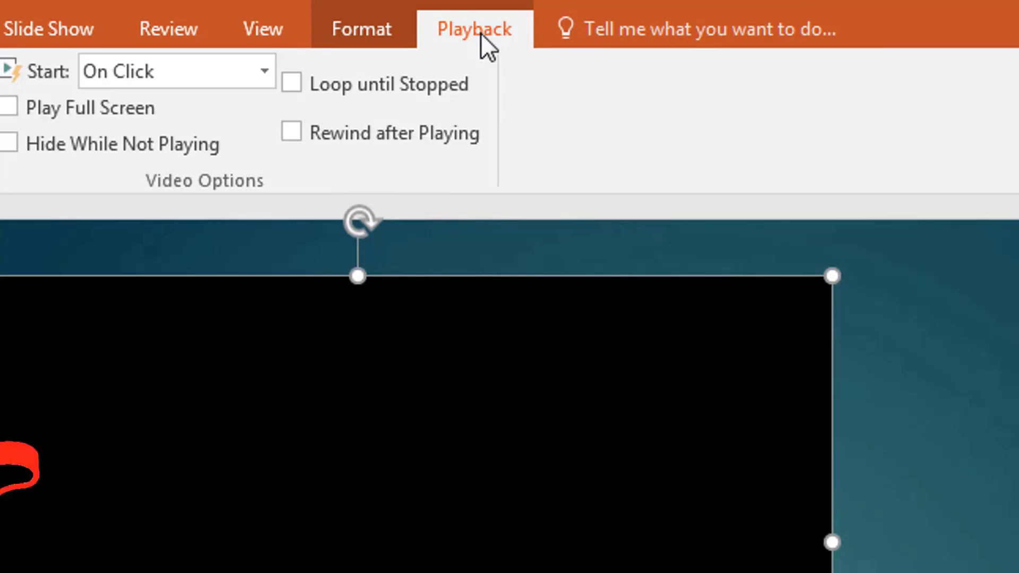
key(Escape)
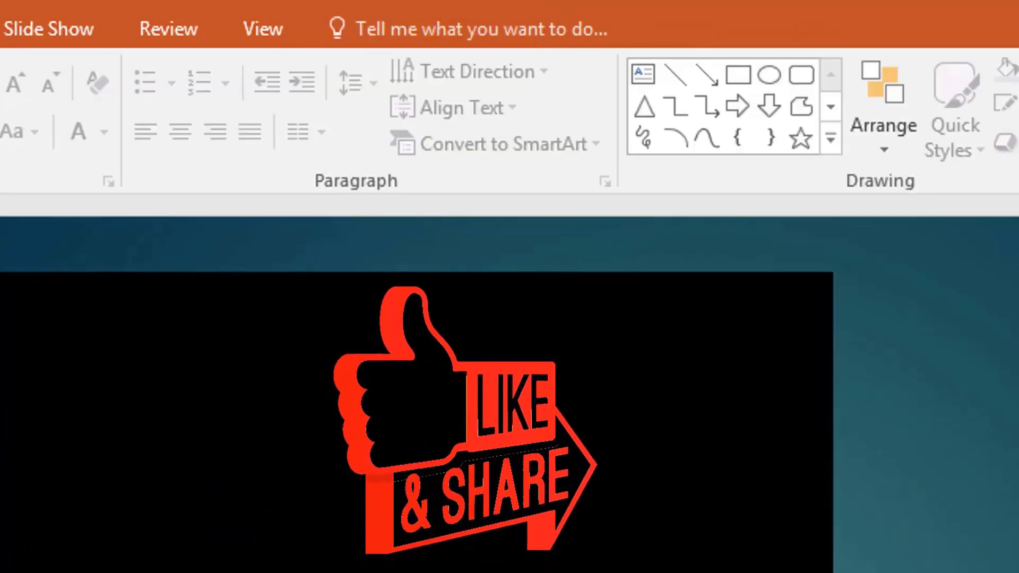
click(550, 388)
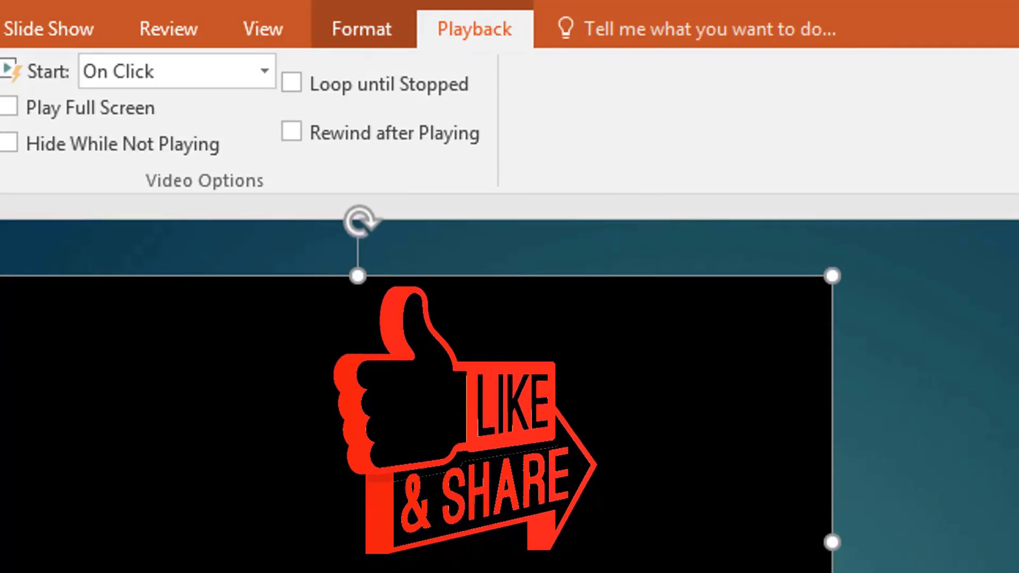
key(Escape)
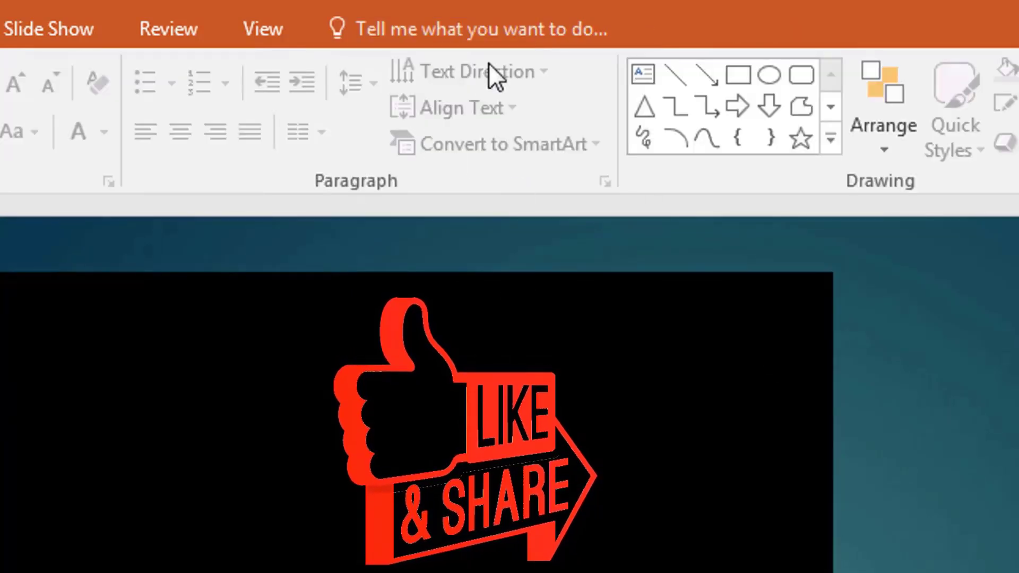
click(561, 511)
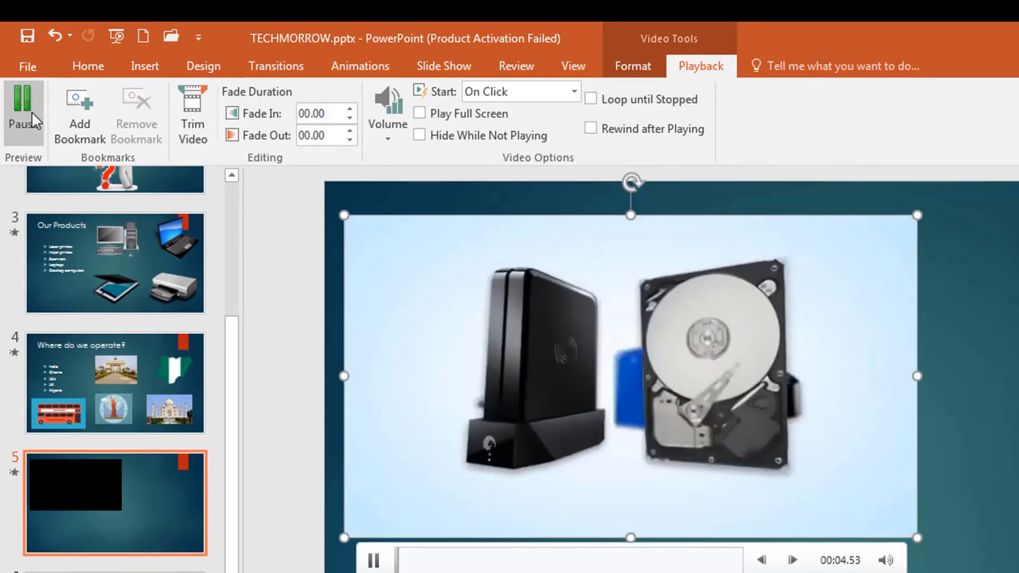
click(30, 112)
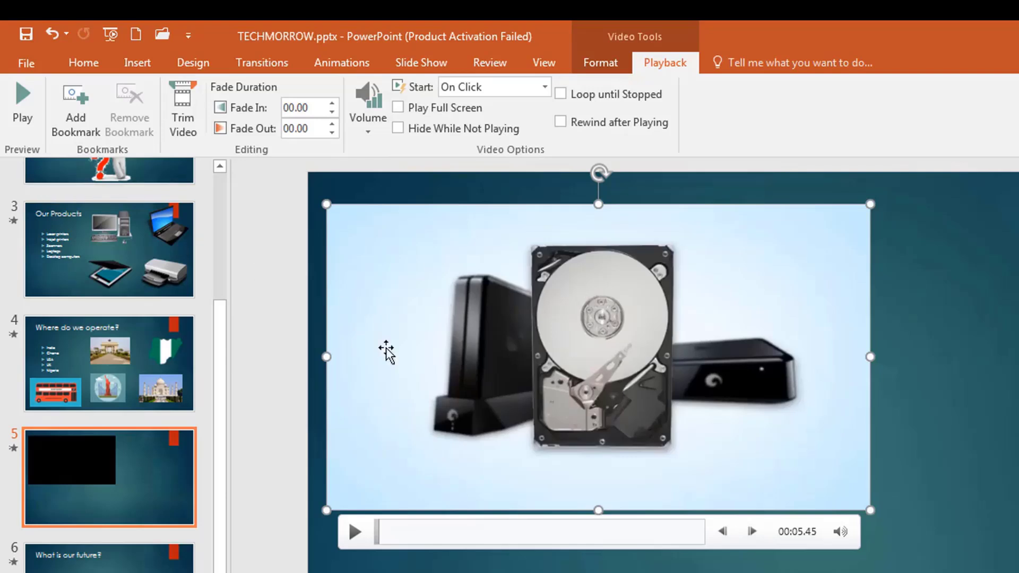
Step: Add three bookmarks to the video's timeline, at 01:04.89, 03:17.86 and 05:21.25
click(433, 538)
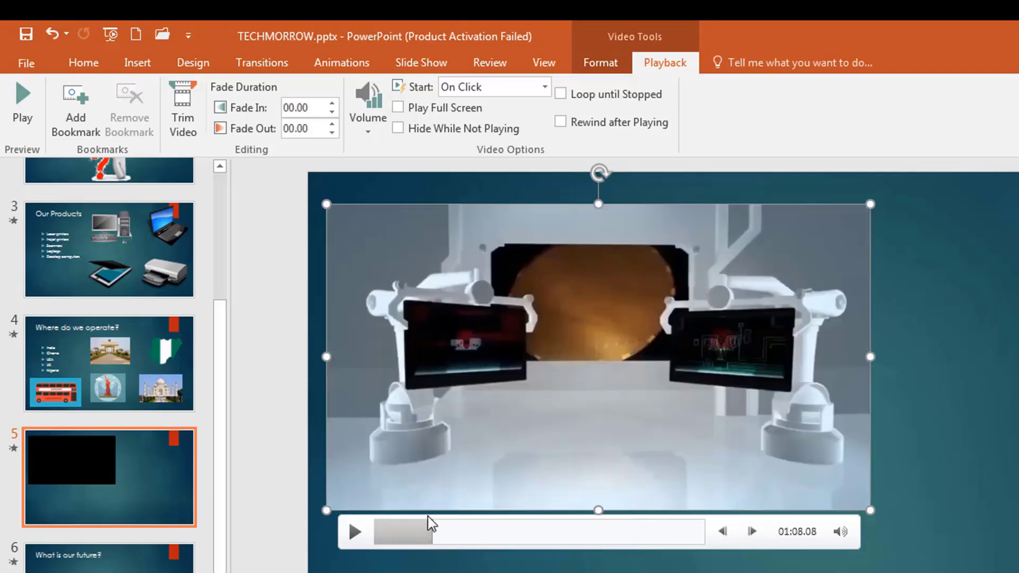
drag(435, 547, 436, 546)
click(433, 544)
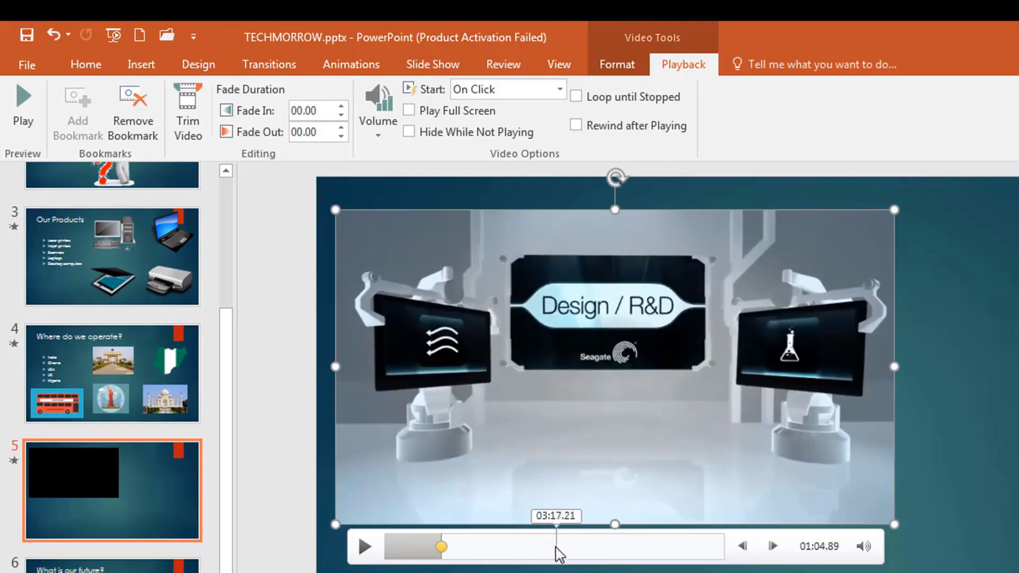
click(557, 555)
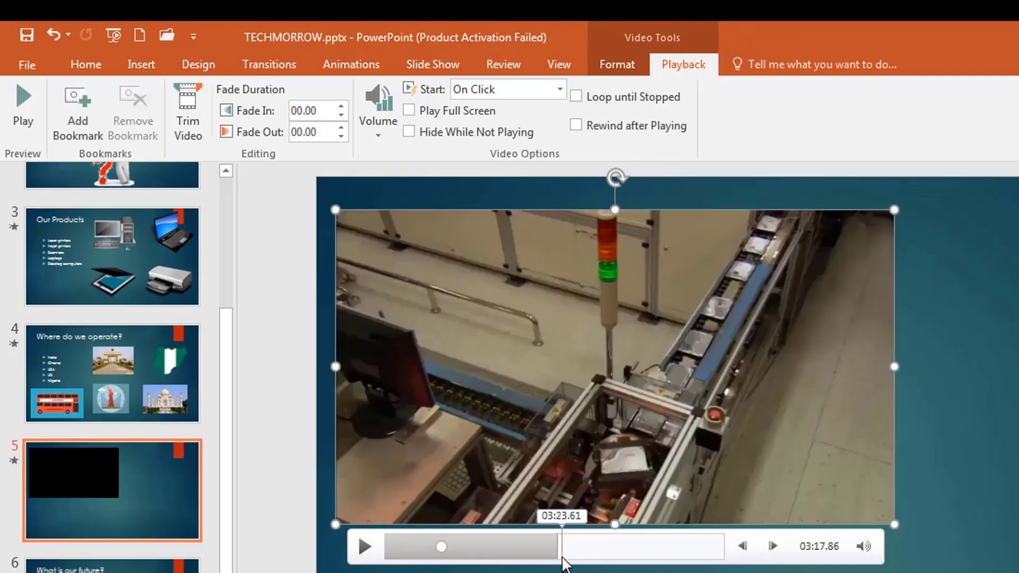
click(78, 112)
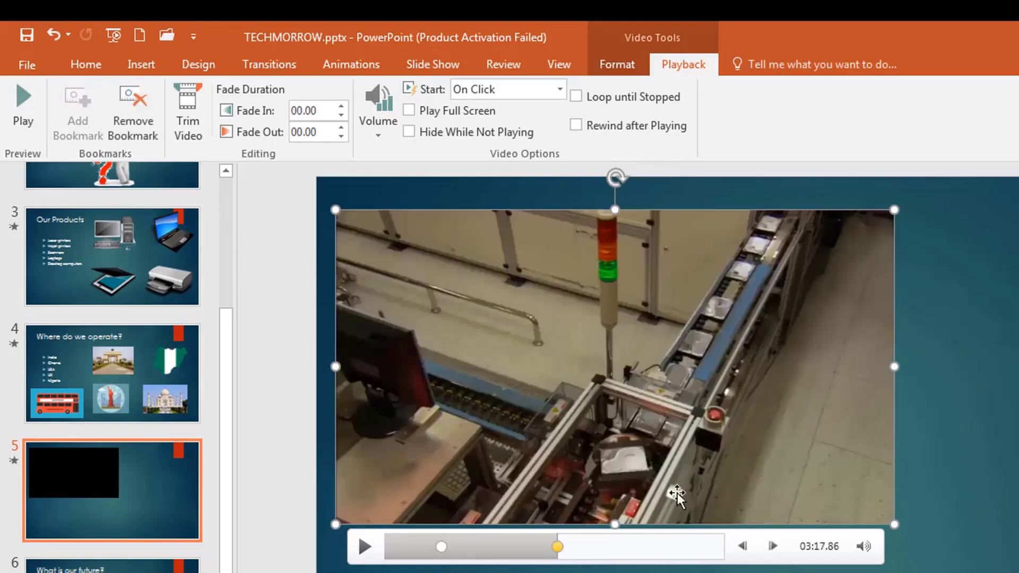
click(666, 555)
click(78, 113)
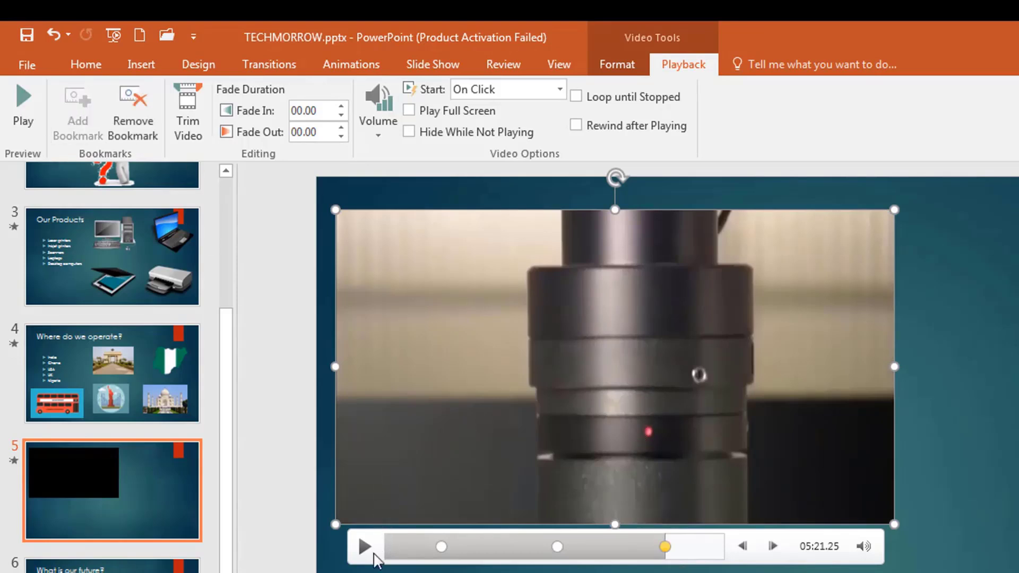
Step: Play the video, jump between its first, second and third bookmarks, and pause after returning to the second
click(366, 547)
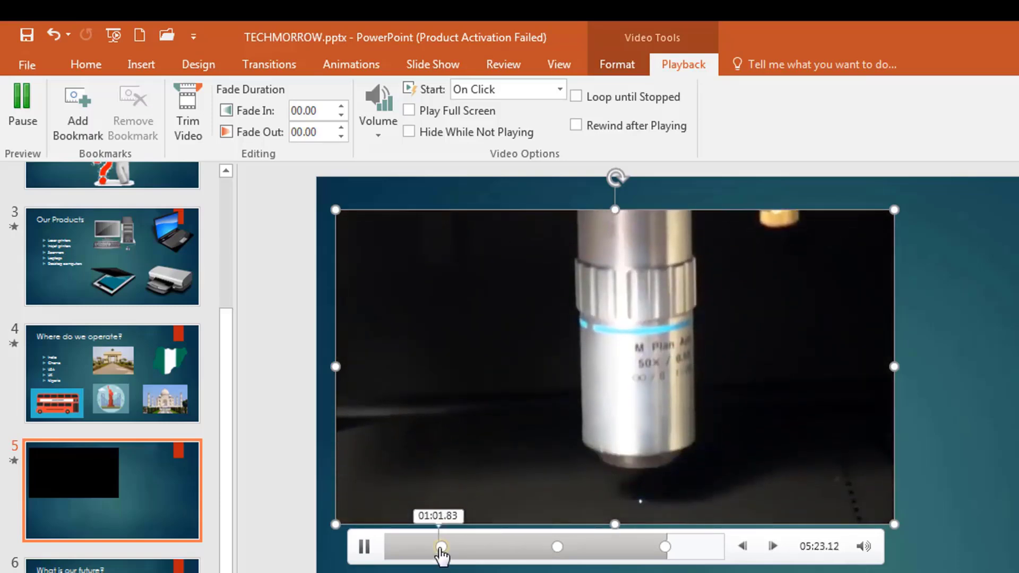
click(441, 551)
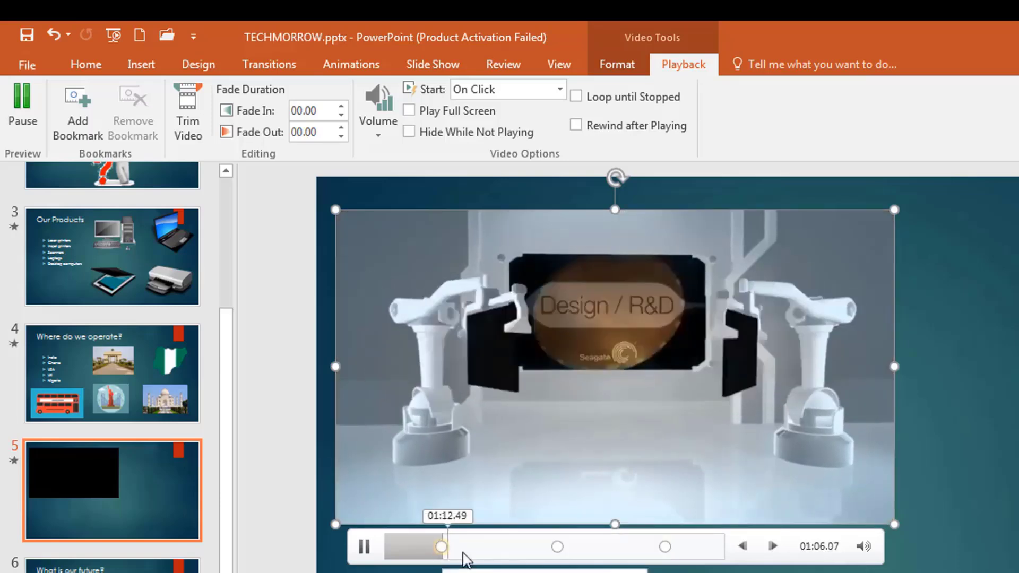
click(557, 548)
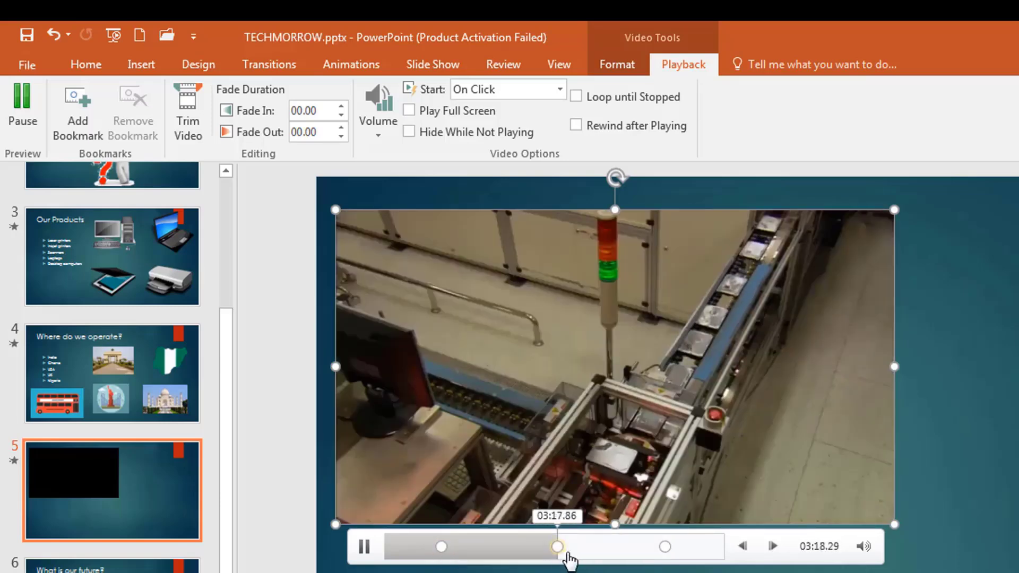
click(665, 548)
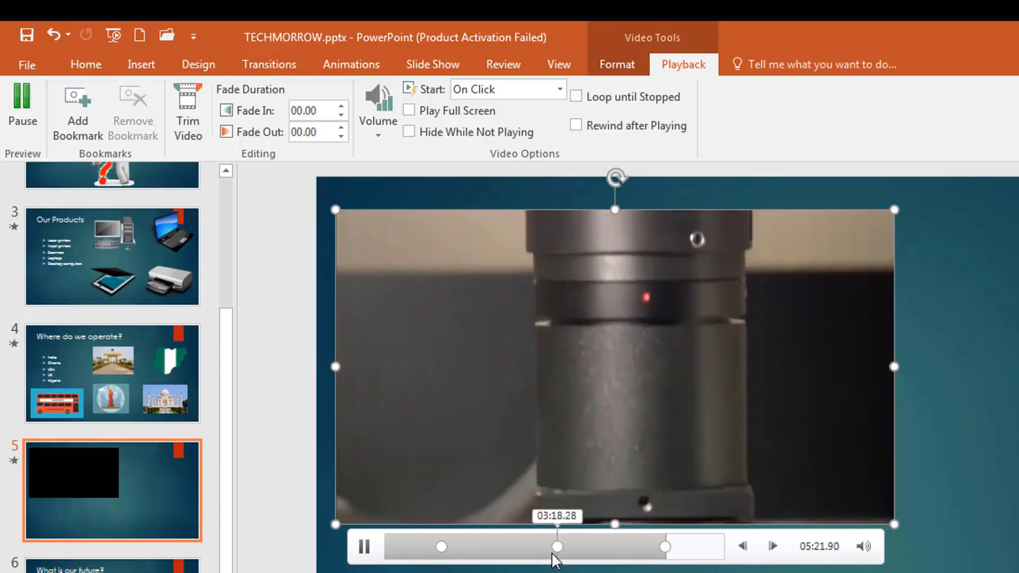
click(557, 548)
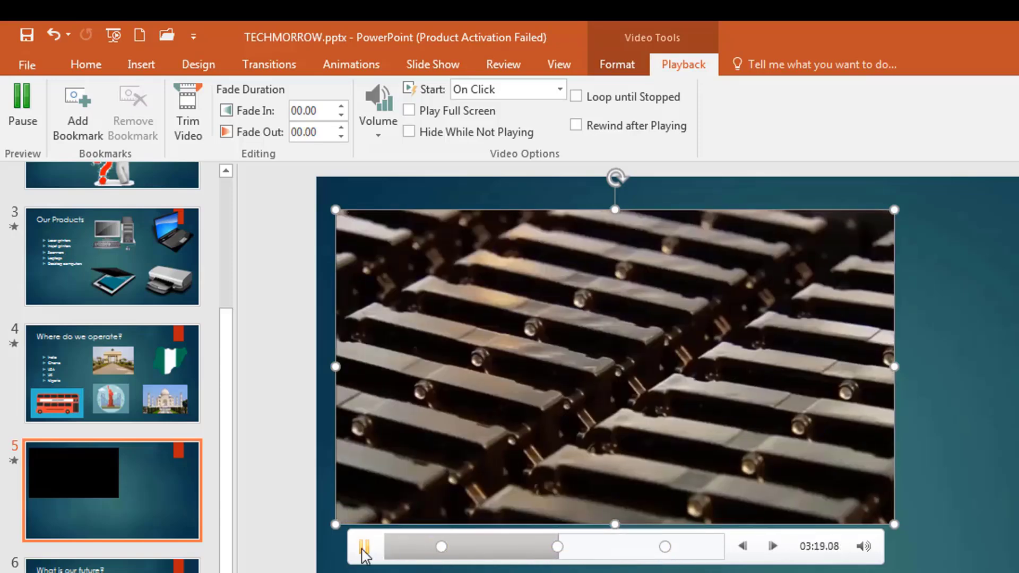
click(364, 547)
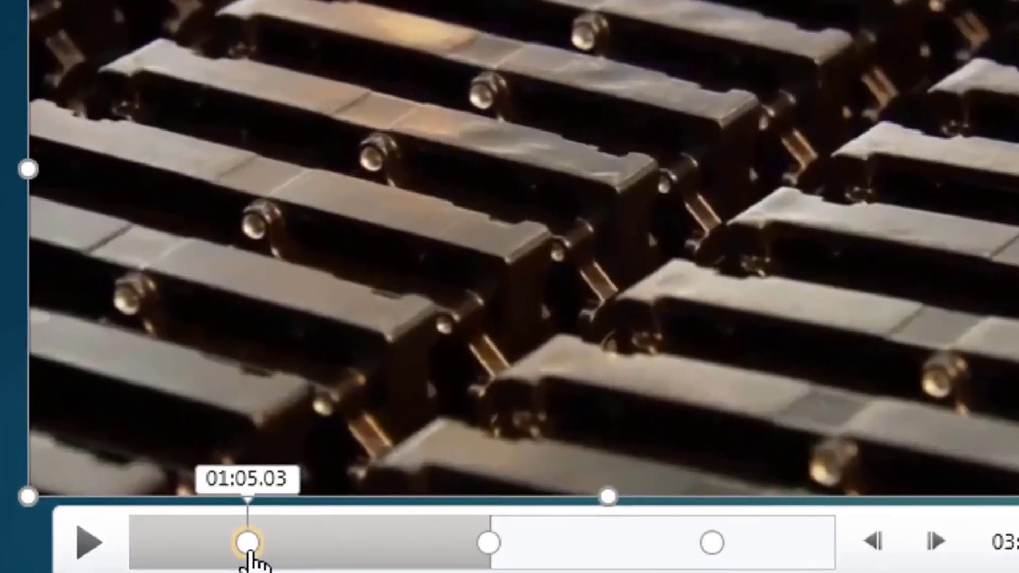
Step: Remove all three bookmarks from the video's timeline one after another
click(441, 547)
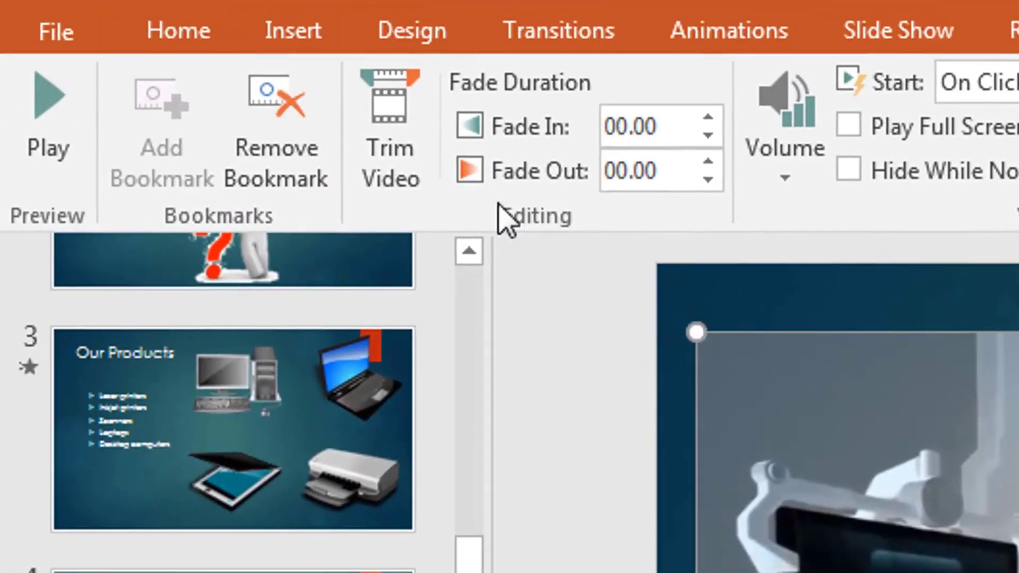
click(272, 142)
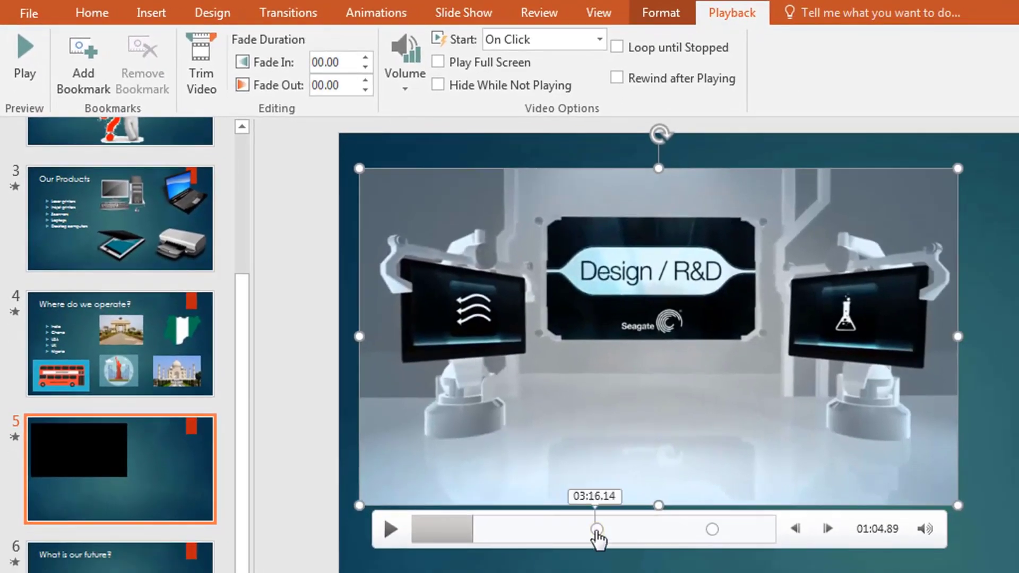
click(602, 534)
click(163, 92)
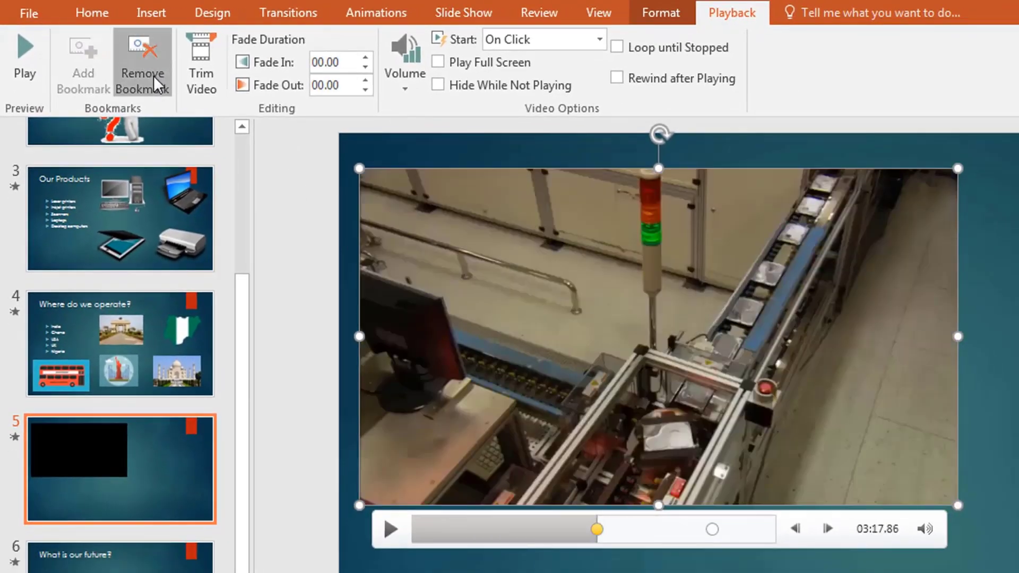
click(720, 531)
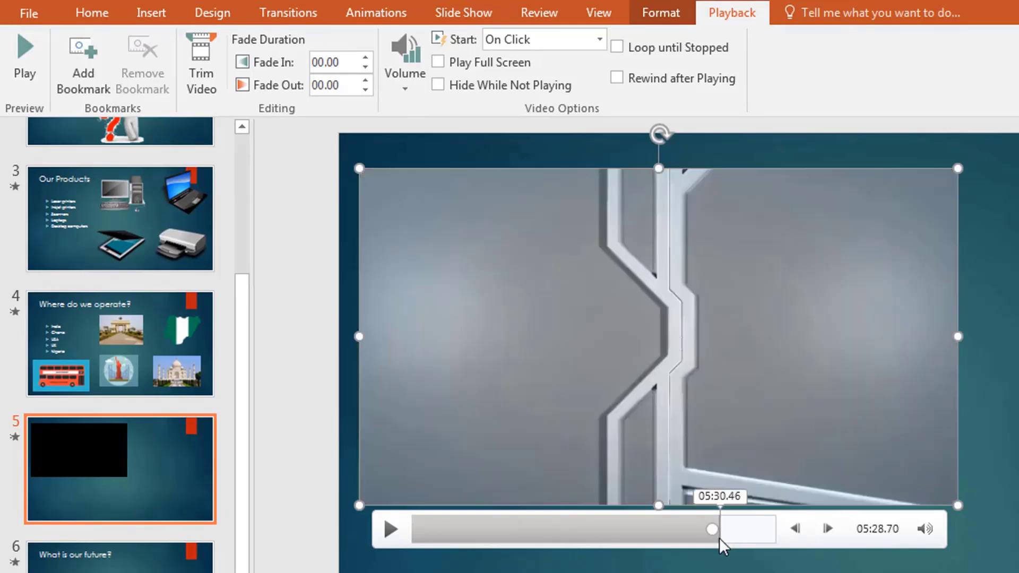
click(713, 529)
click(151, 70)
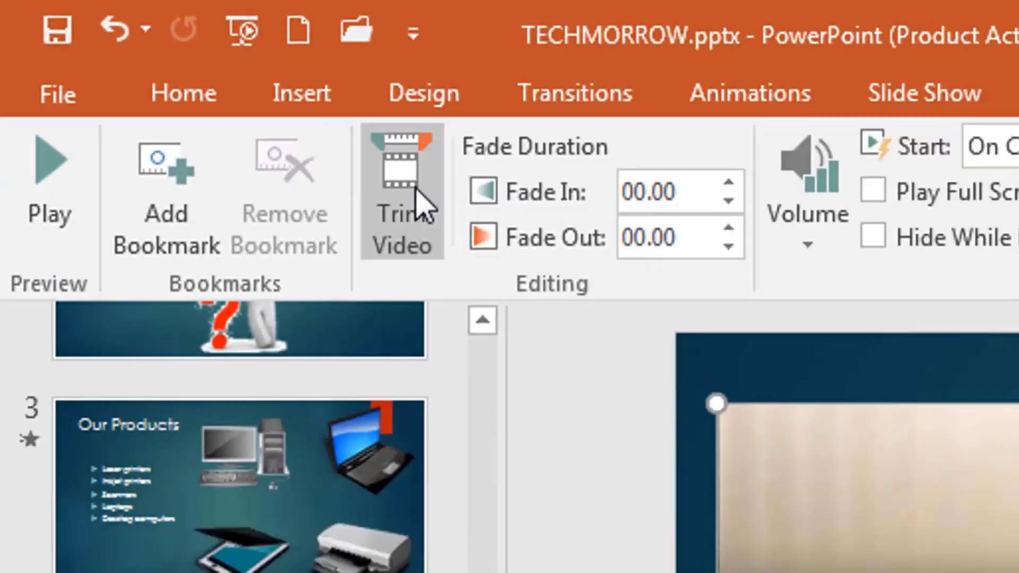
Step: Trim the video to start at 02:01.445 and end at 03:46.255, and preview the trimmed clip for about eight seconds
click(688, 356)
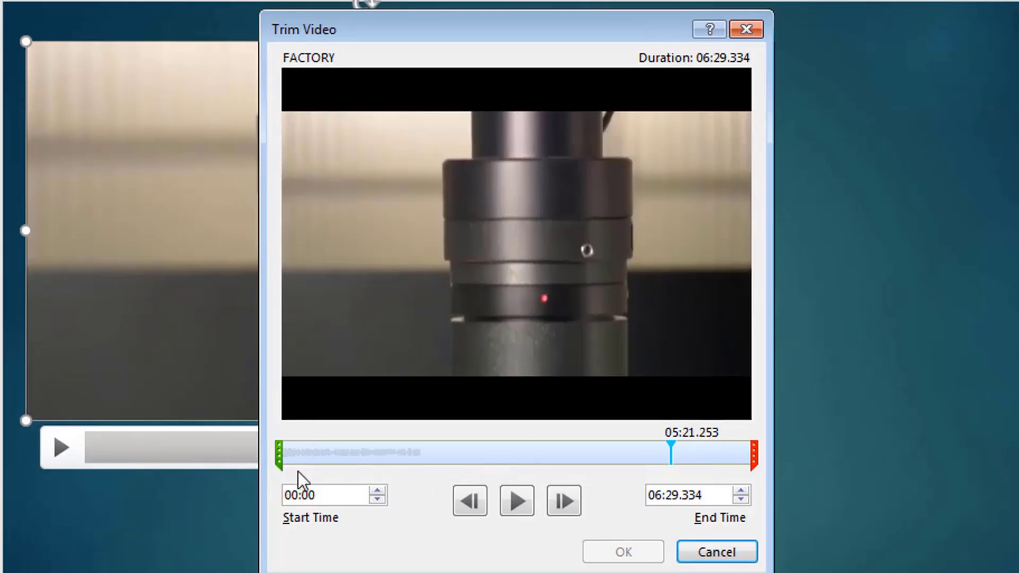
drag(279, 462, 291, 461)
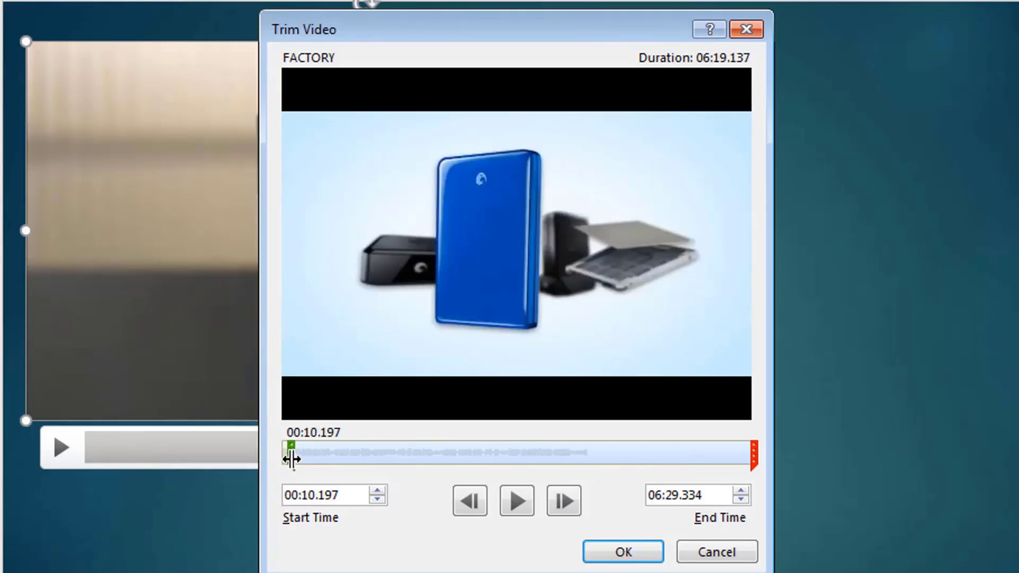
drag(291, 460, 417, 455)
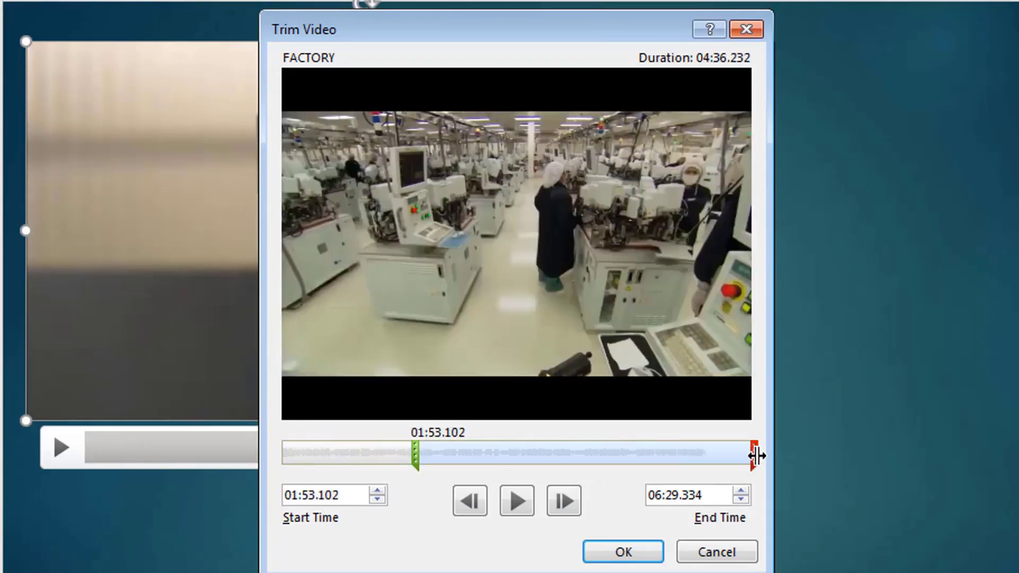
drag(756, 457, 544, 462)
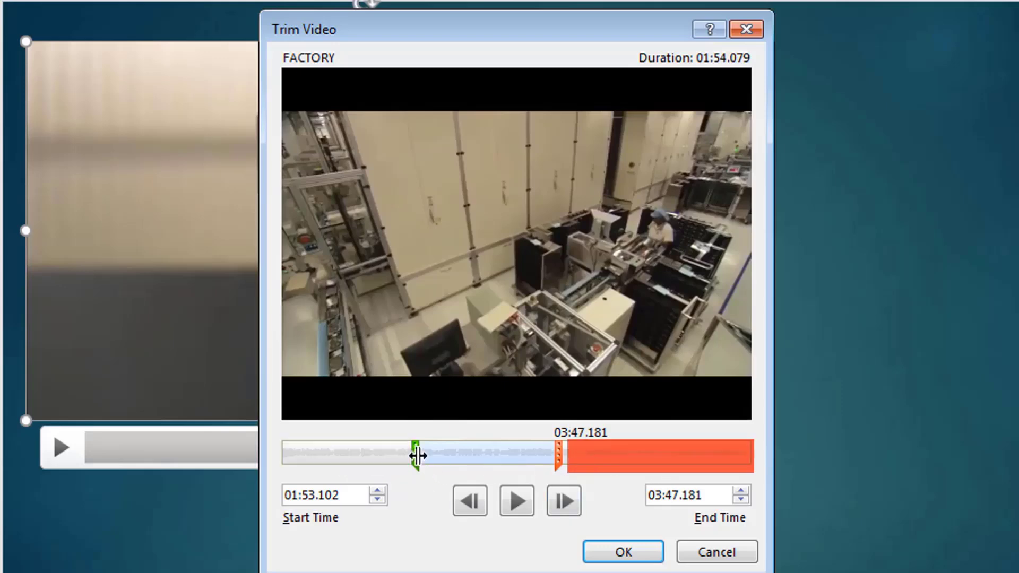
drag(417, 454, 426, 457)
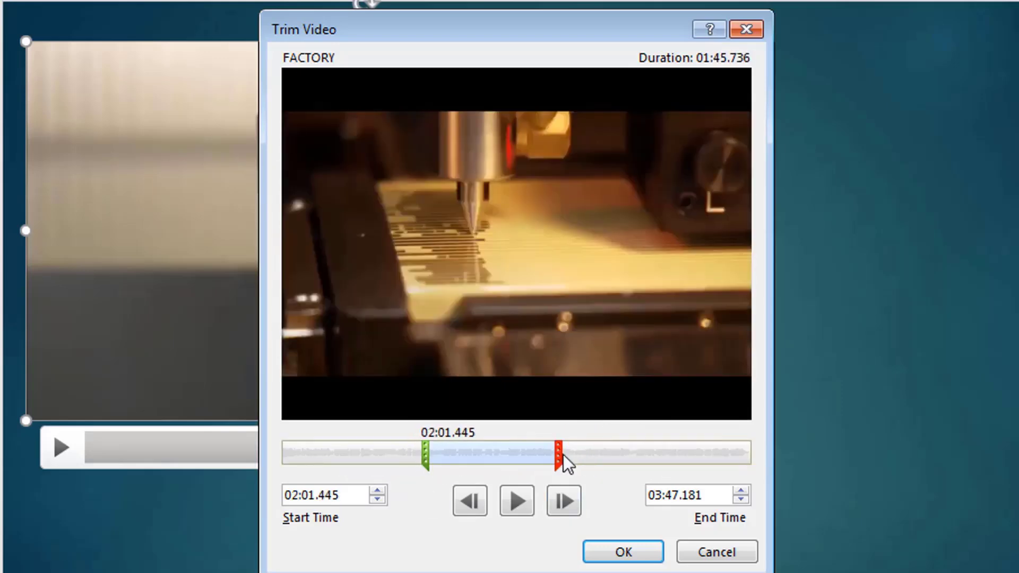
drag(558, 453, 556, 453)
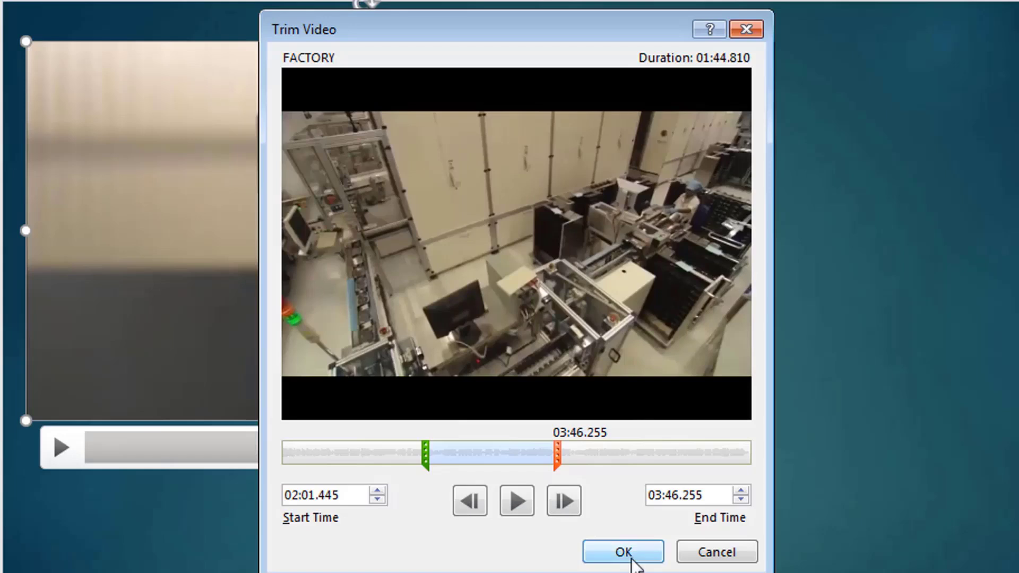
click(628, 557)
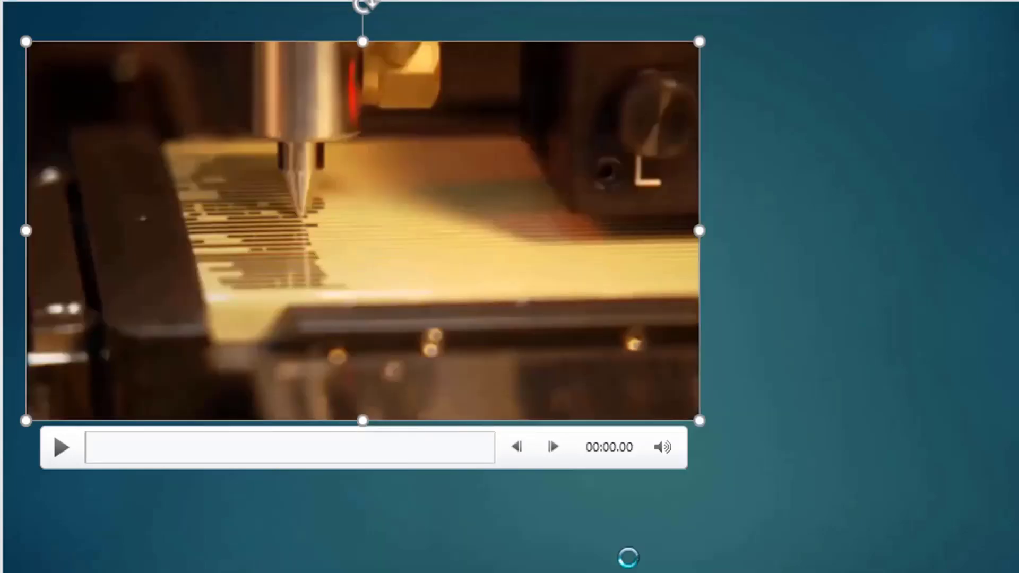
click(69, 453)
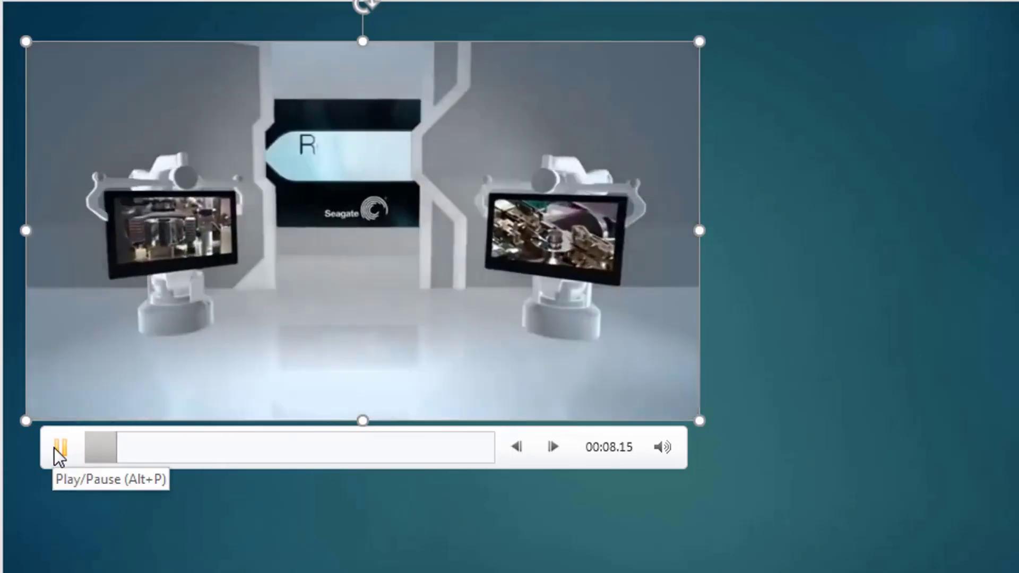
click(57, 448)
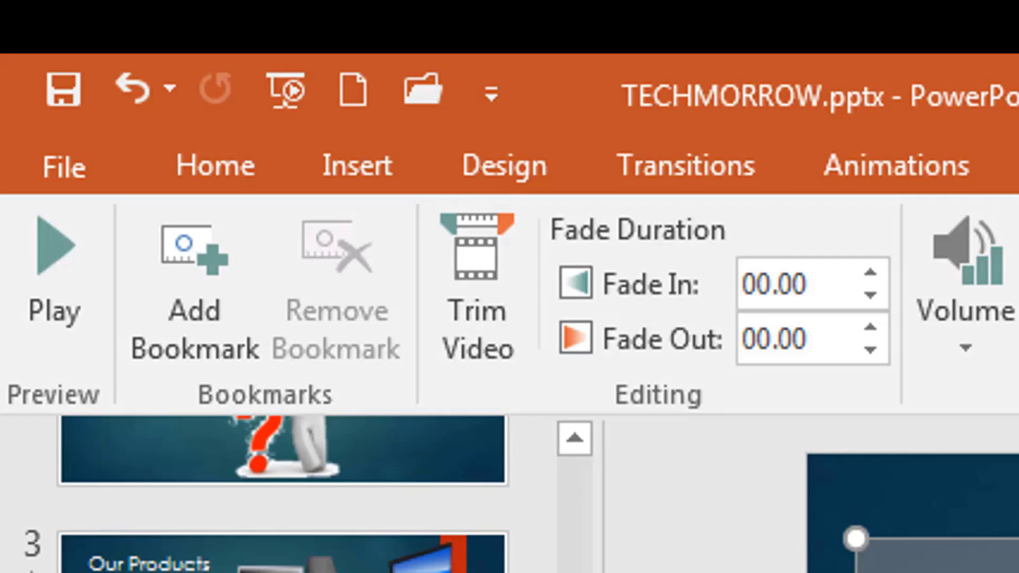
Step: Try a fade-in of 00.75 on the video and reset the fade-in duration to 00.00
click(871, 273)
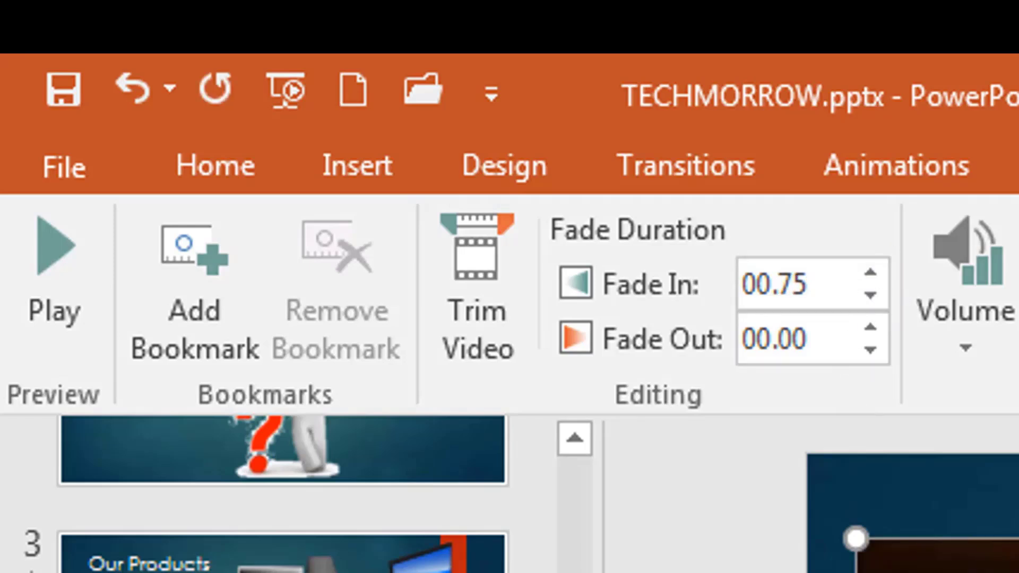
click(869, 296)
click(869, 296)
click(869, 296)
Step: Try a fade-out of 01.00 on the video and reset the fade-out duration to 00.00
click(826, 338)
click(871, 327)
click(871, 327)
click(870, 328)
click(871, 327)
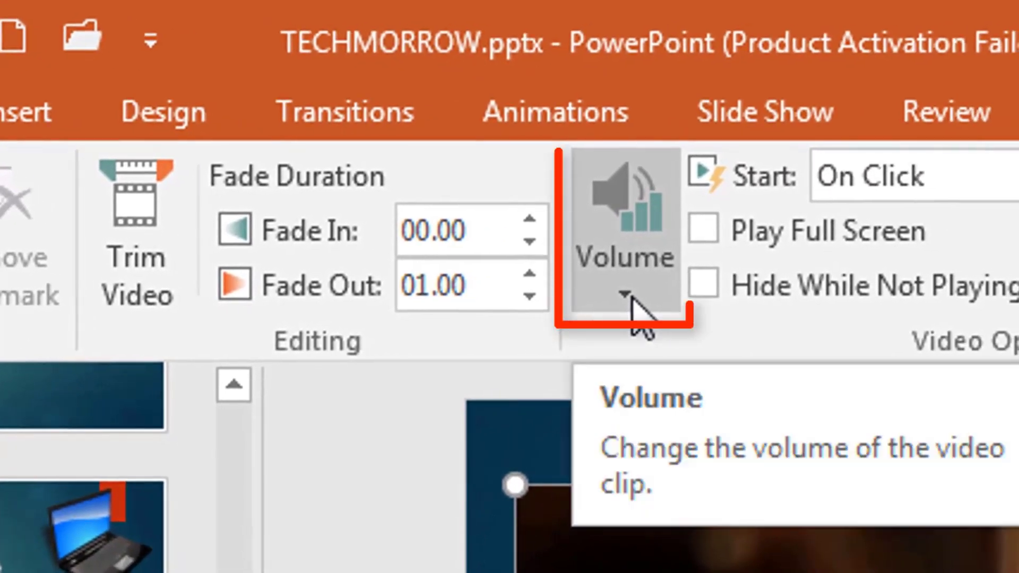
click(637, 303)
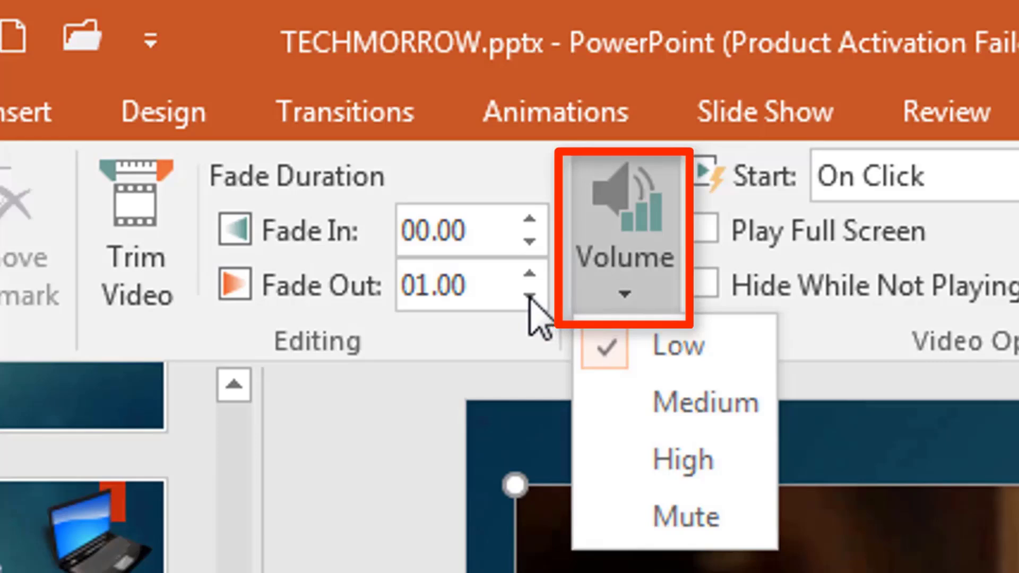
click(529, 296)
click(530, 296)
click(529, 296)
click(529, 296)
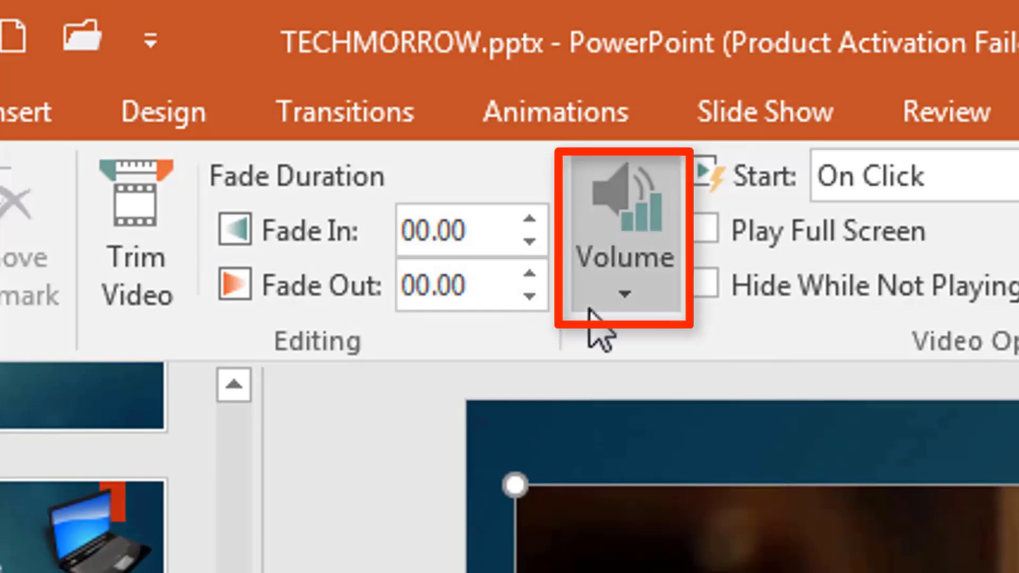
Step: Examine the volume levels available for the video and leave the current choice in place
click(628, 305)
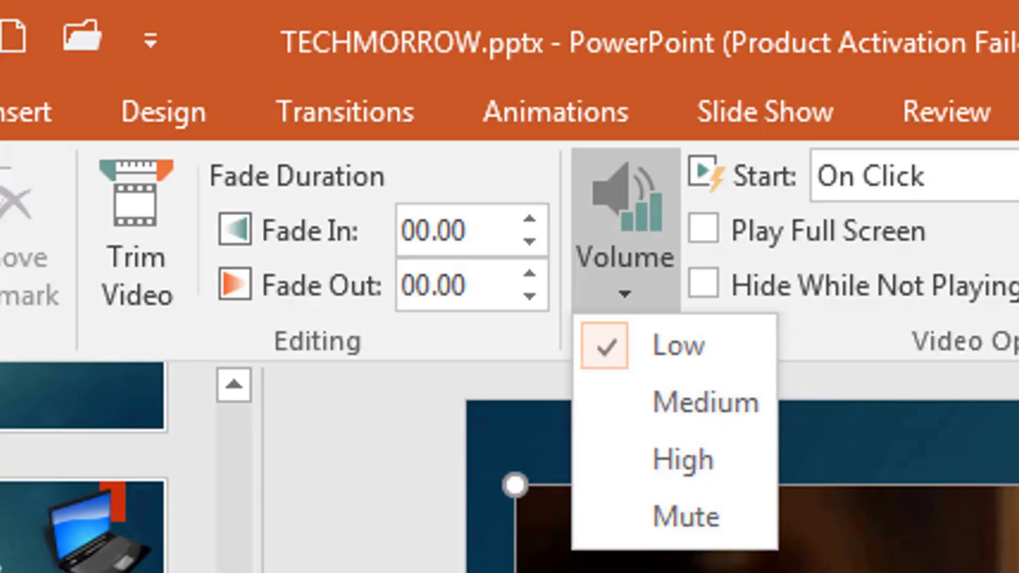
key(Escape)
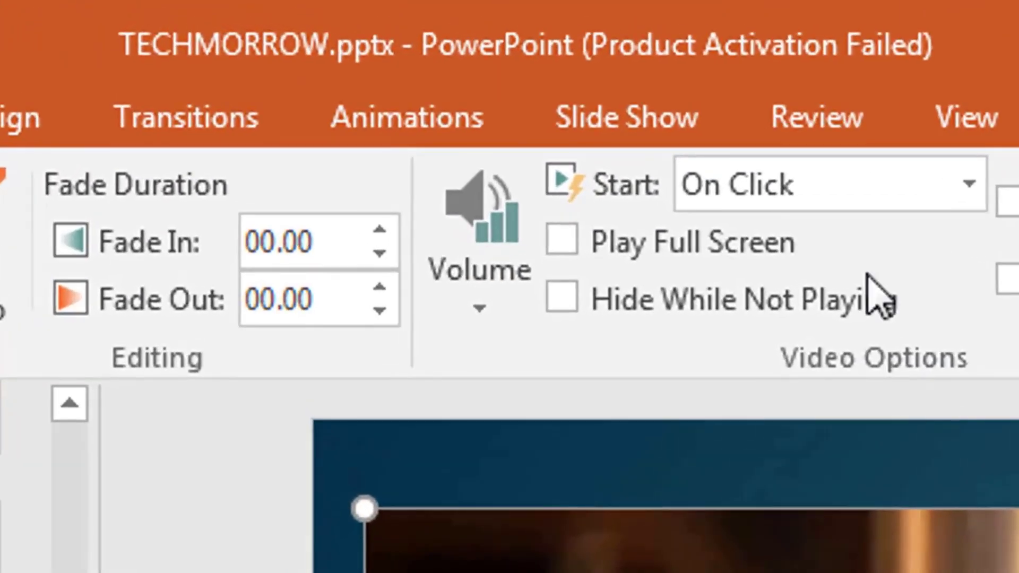
Step: Turn on full-screen playback for the video and test it in a slide show started from slide 4, then end the show
click(558, 242)
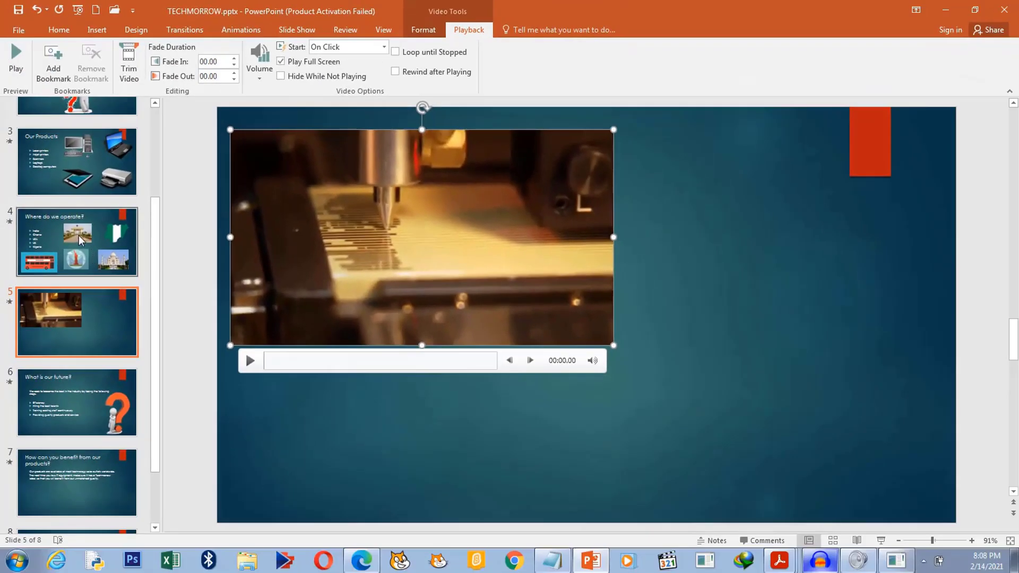
click(80, 240)
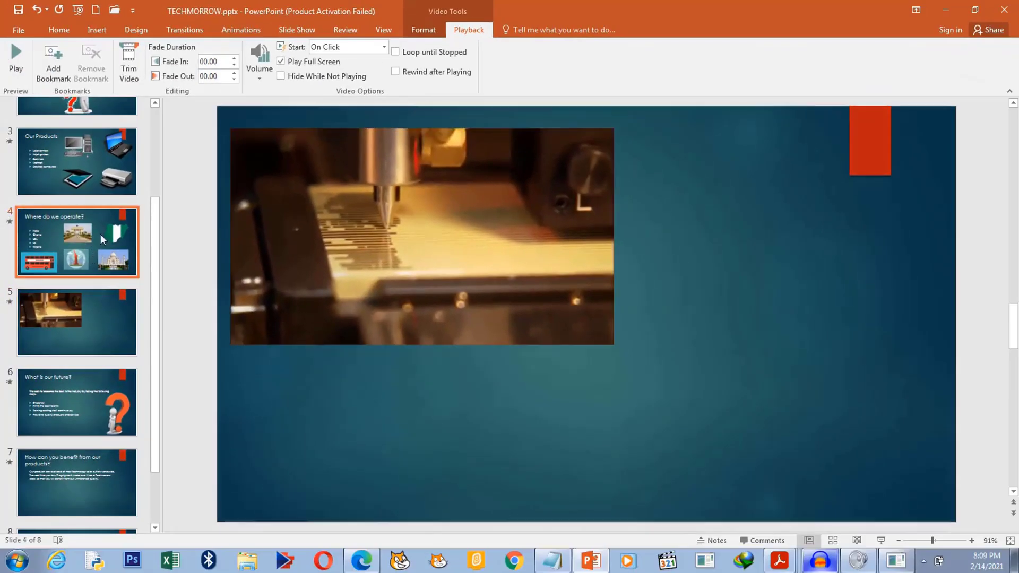
click(300, 31)
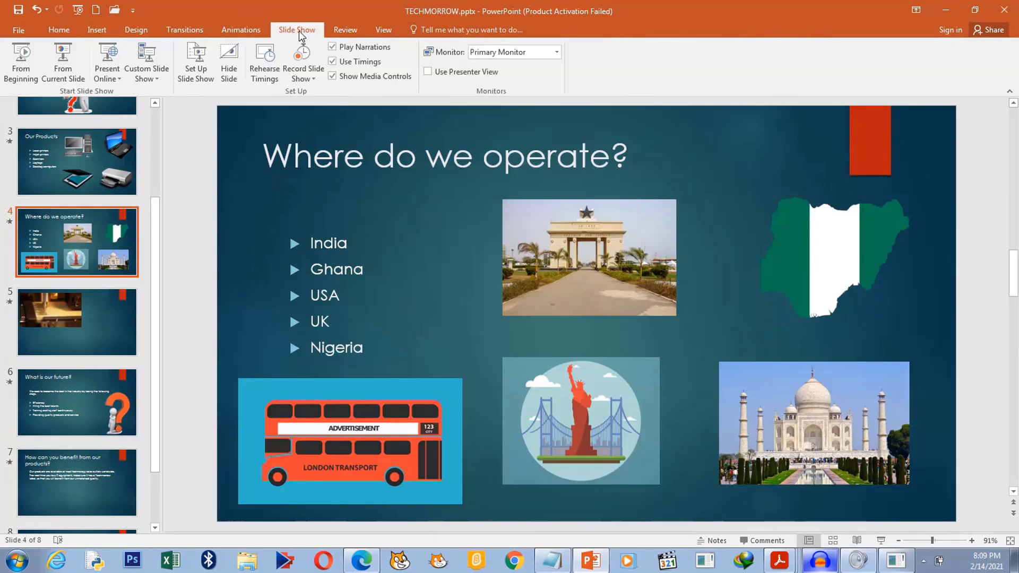
click(65, 75)
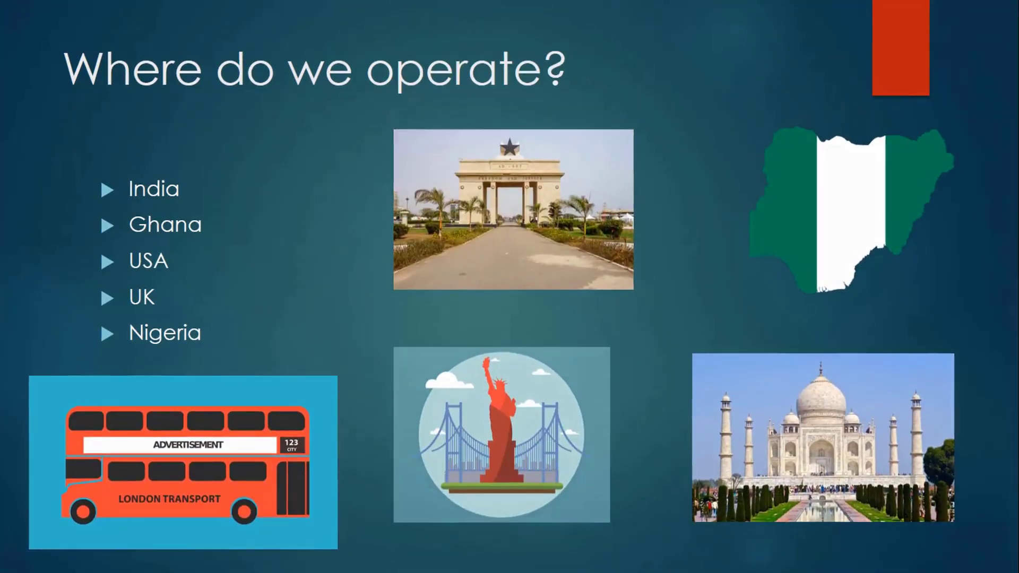
key(Right)
mouse_move(269, 200)
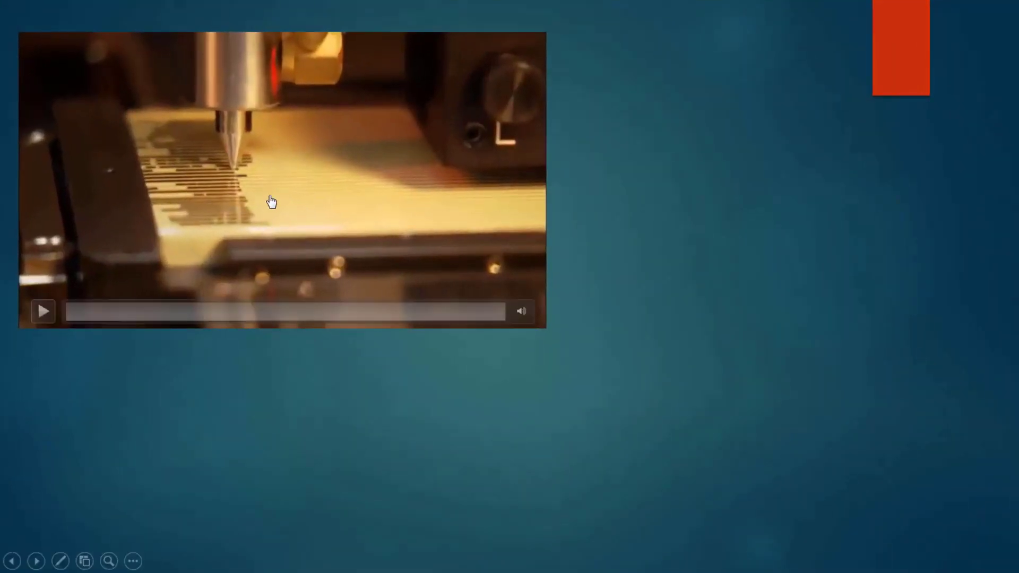
click(43, 312)
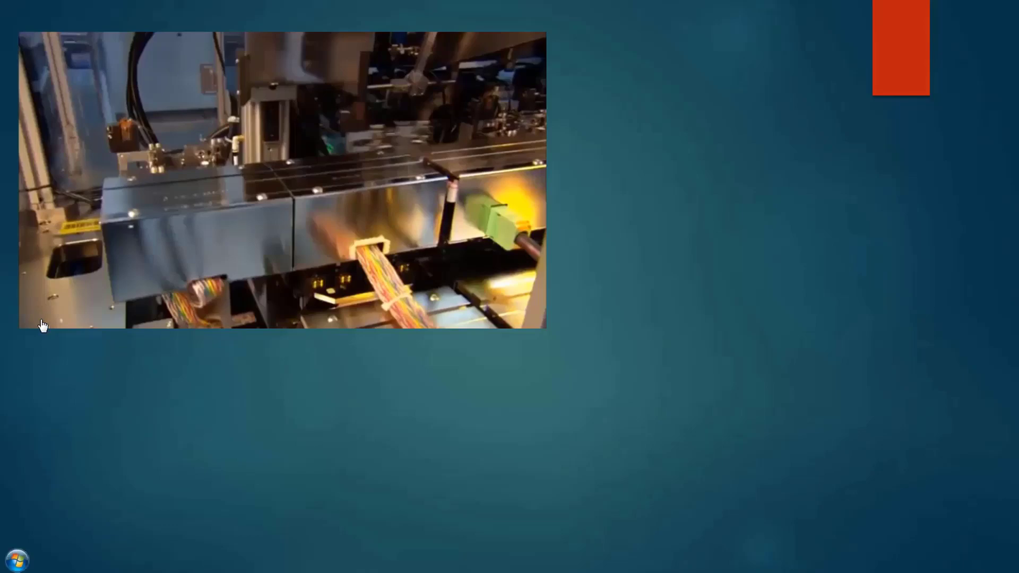
key(Escape)
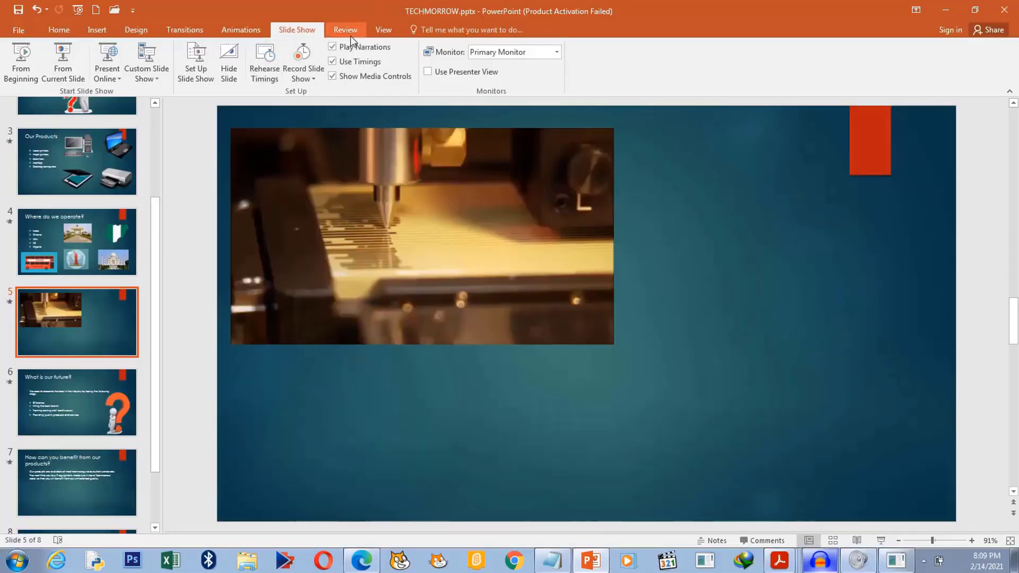
Step: Turn off full-screen playback for the video on slide 5 and open its start options
click(481, 289)
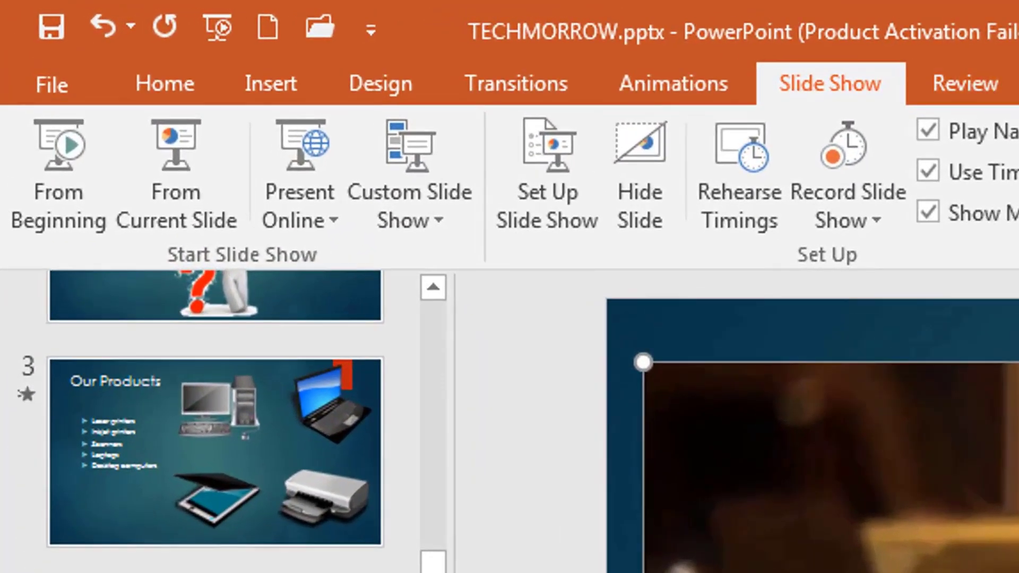
click(1017, 69)
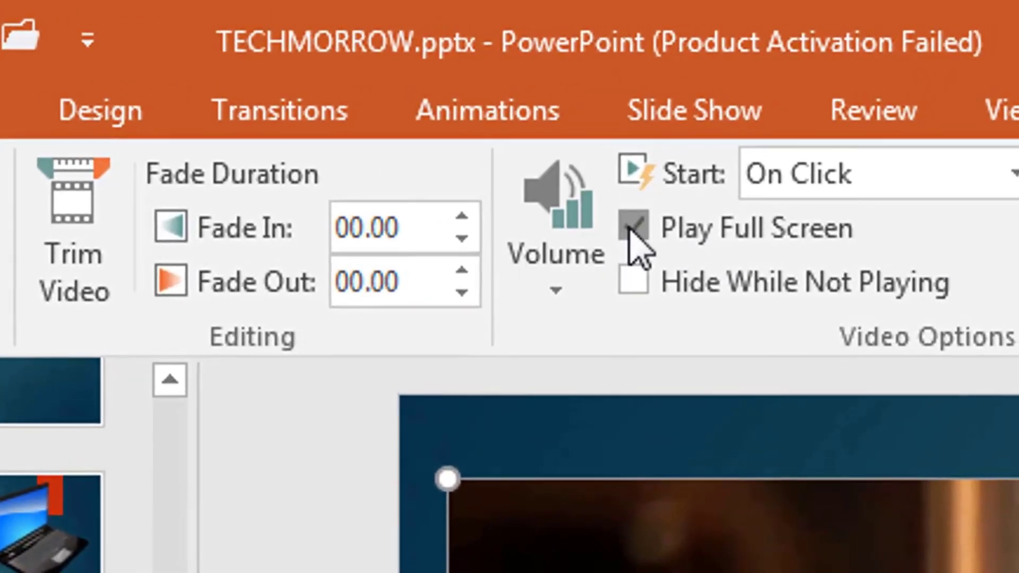
click(784, 171)
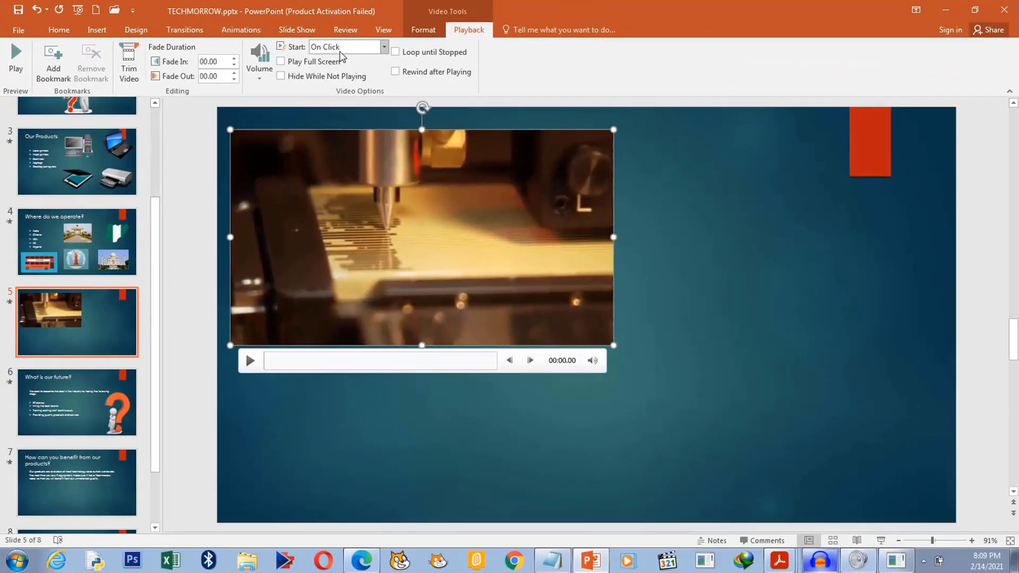
Step: Run the slide show from slide 4 through to the video on slide 5, pause the video and end the show
click(101, 233)
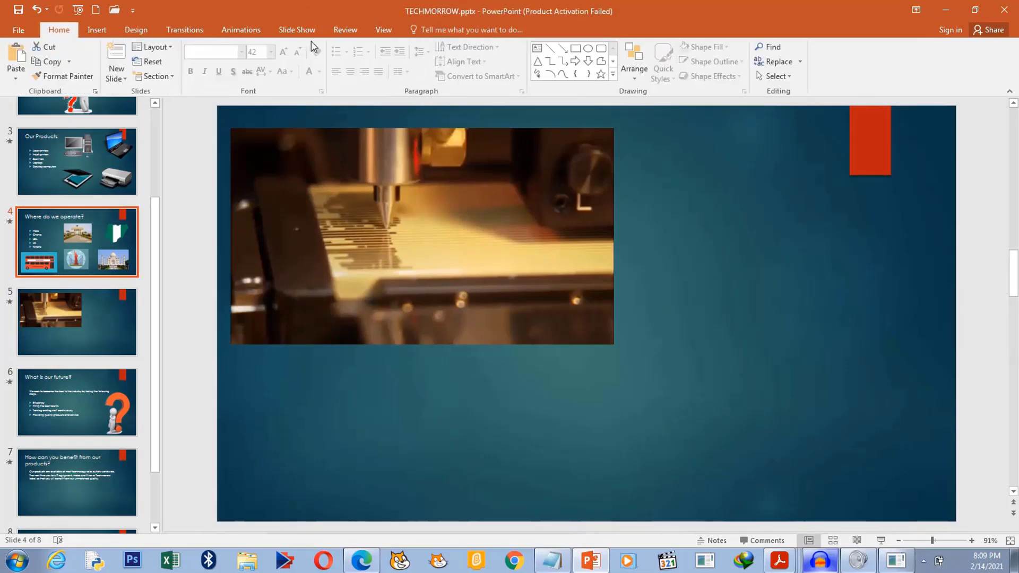
click(297, 30)
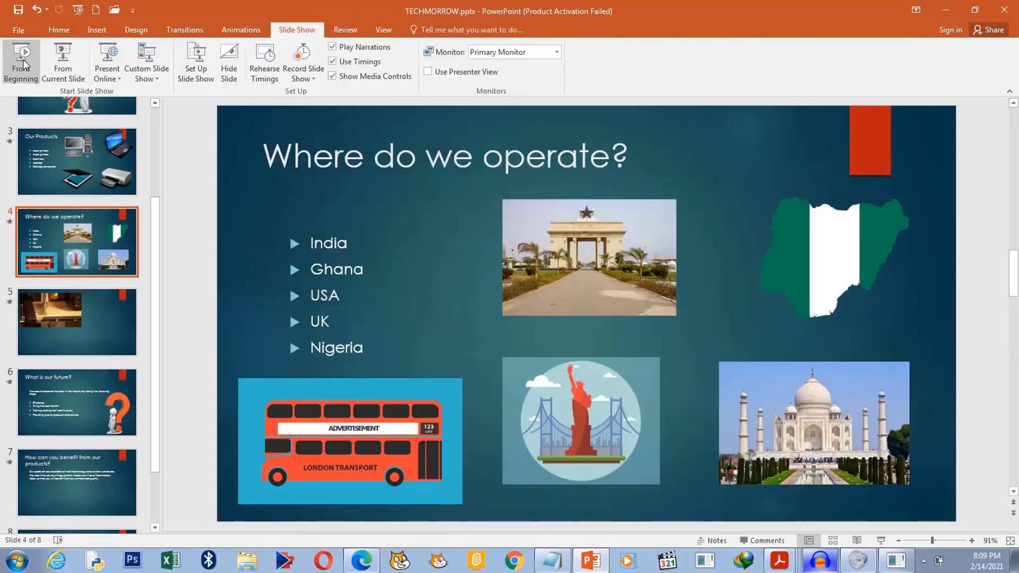
click(62, 61)
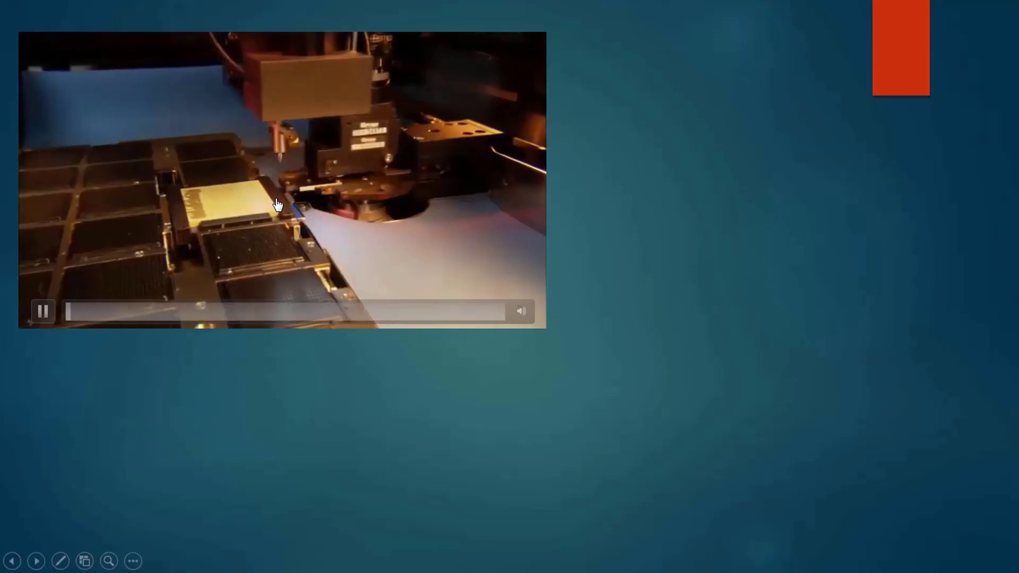
click(277, 205)
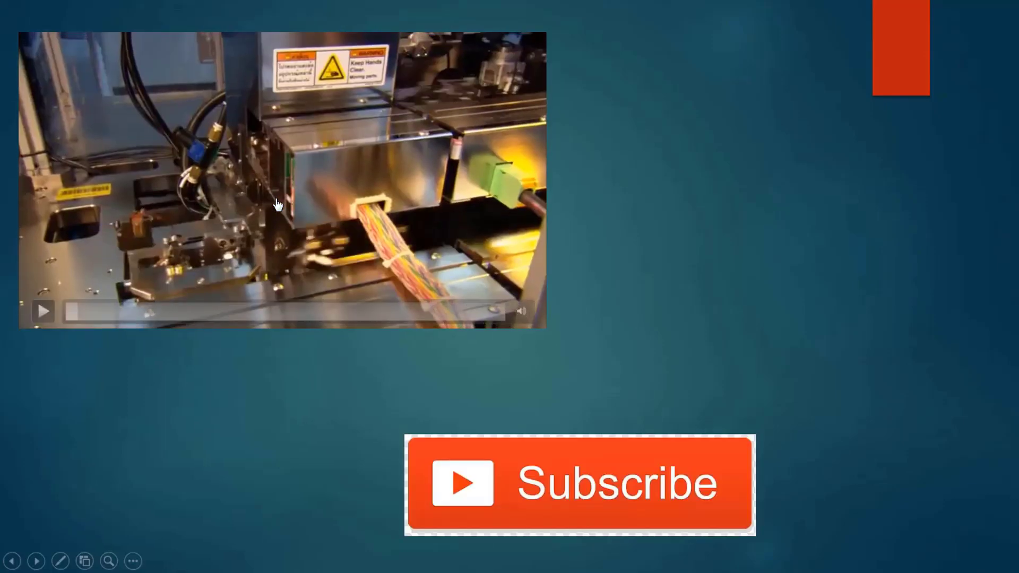
key(Escape)
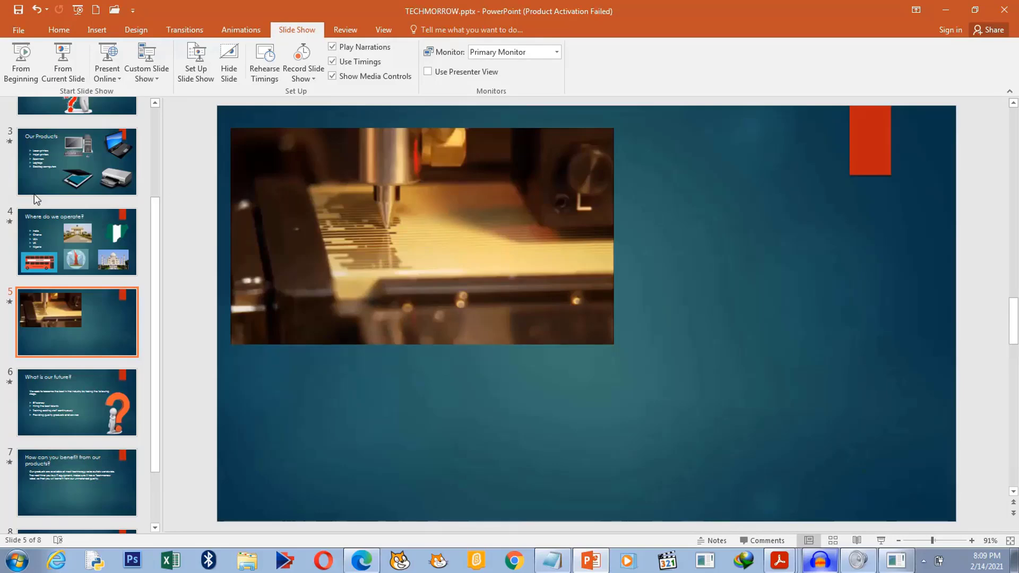
Step: Copy the company description text box from slide 2, "Who are we?"
scroll(154, 232, up, 3)
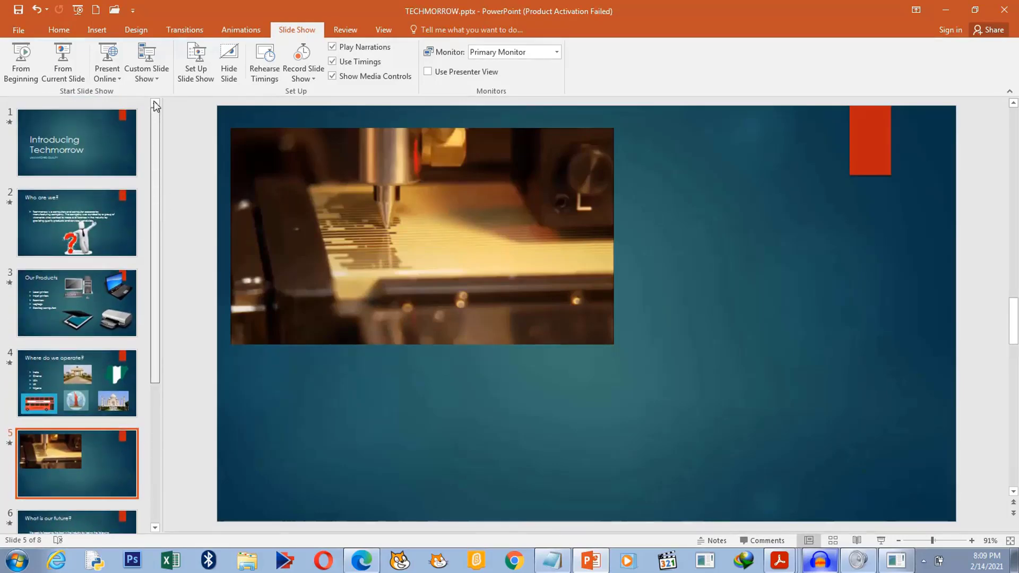
click(55, 216)
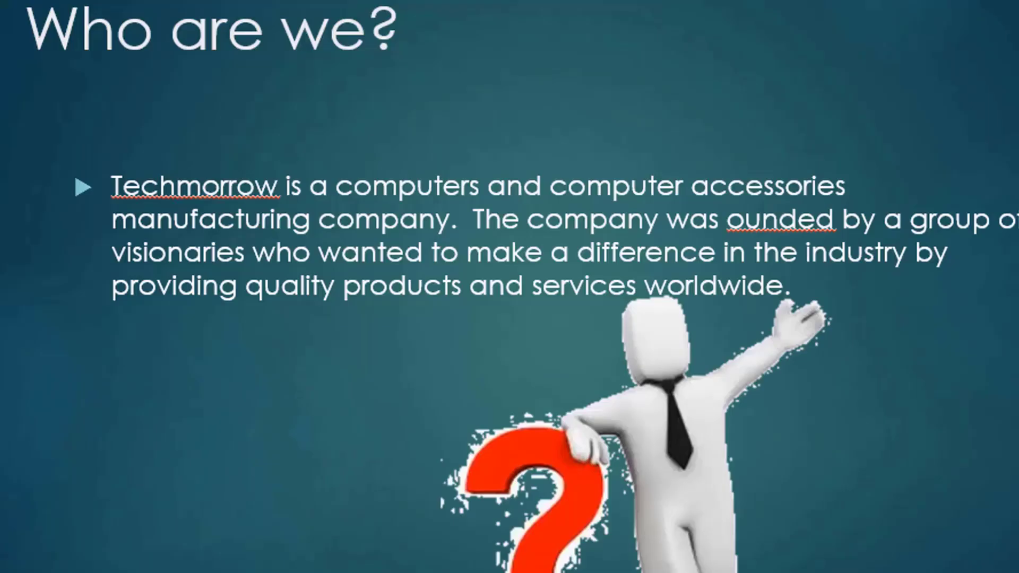
click(246, 190)
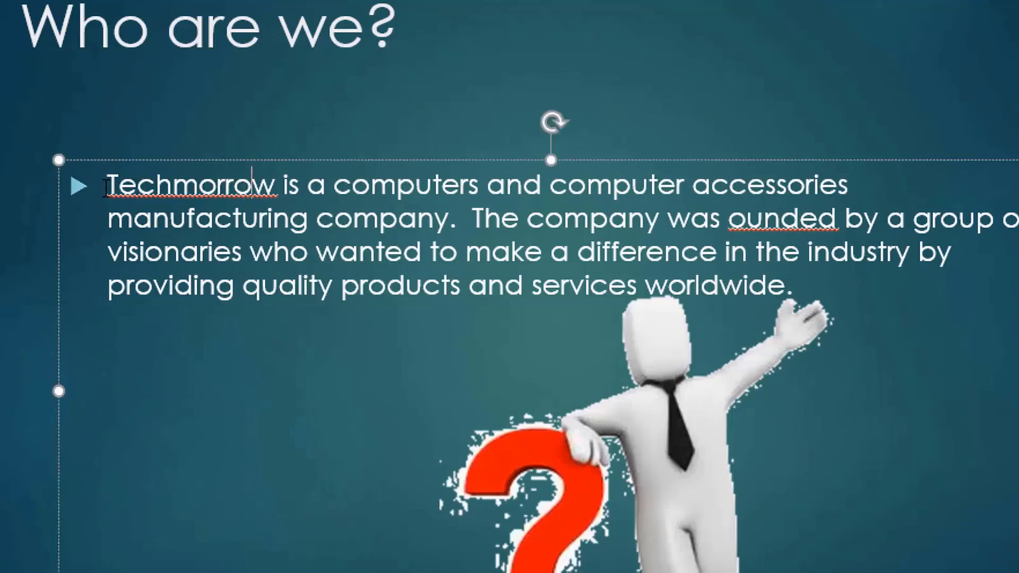
click(113, 161)
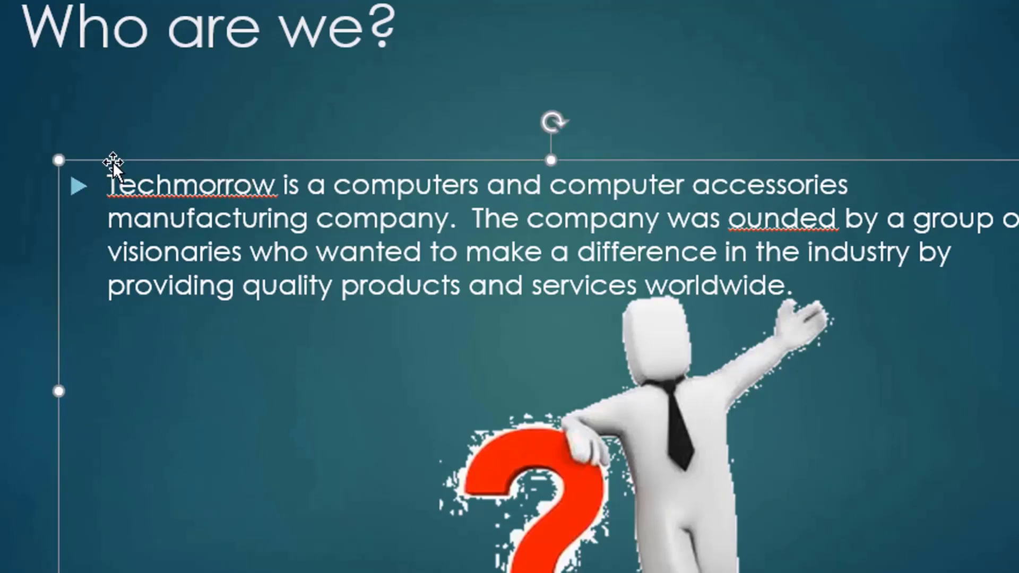
right_click(113, 160)
click(167, 204)
Step: Paste the description text box onto slide 5, then narrow it and place it in the empty space beside the video
click(56, 467)
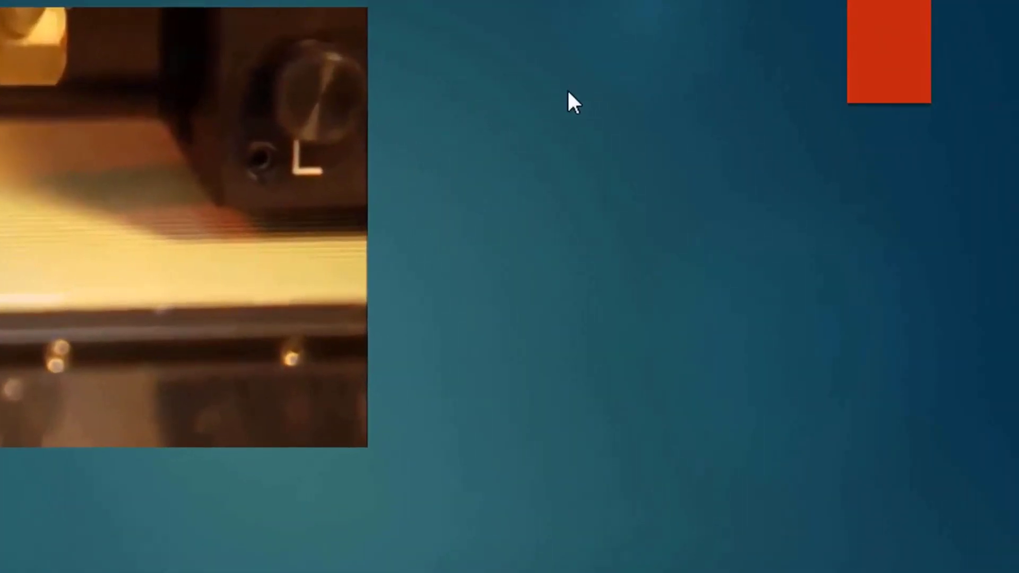
right_click(710, 161)
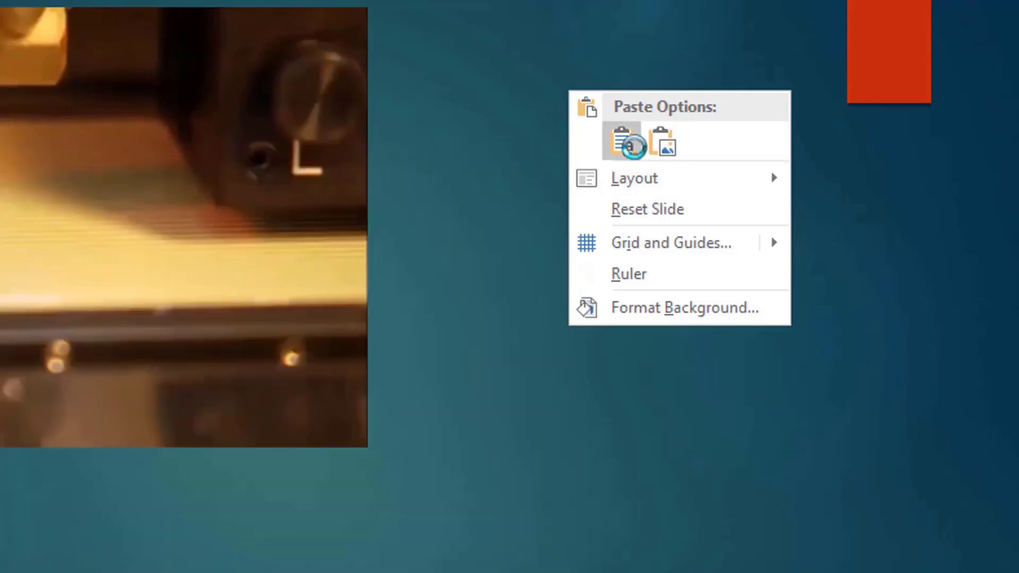
click(623, 140)
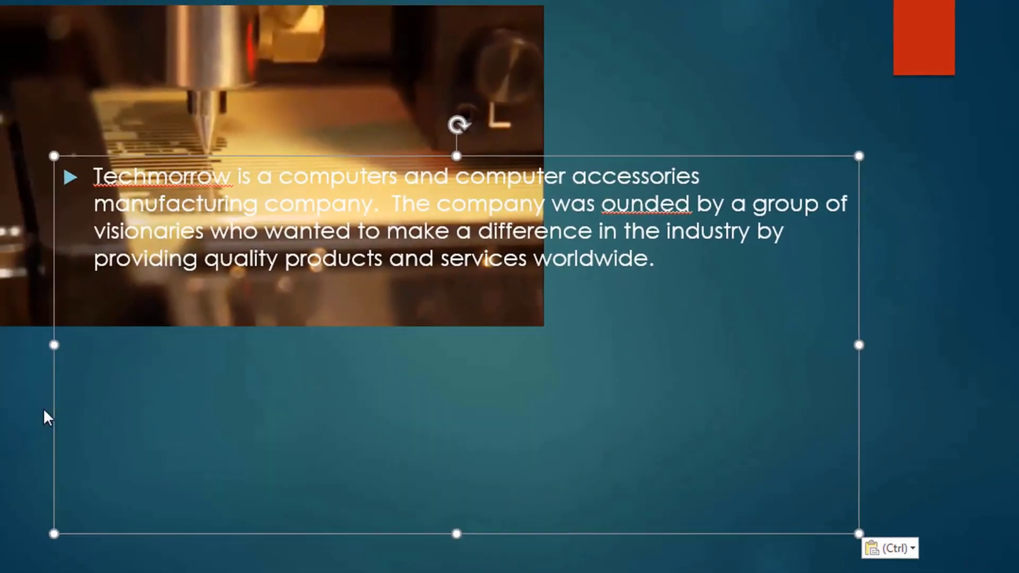
drag(88, 341, 560, 344)
drag(860, 342, 896, 344)
drag(784, 151, 816, 10)
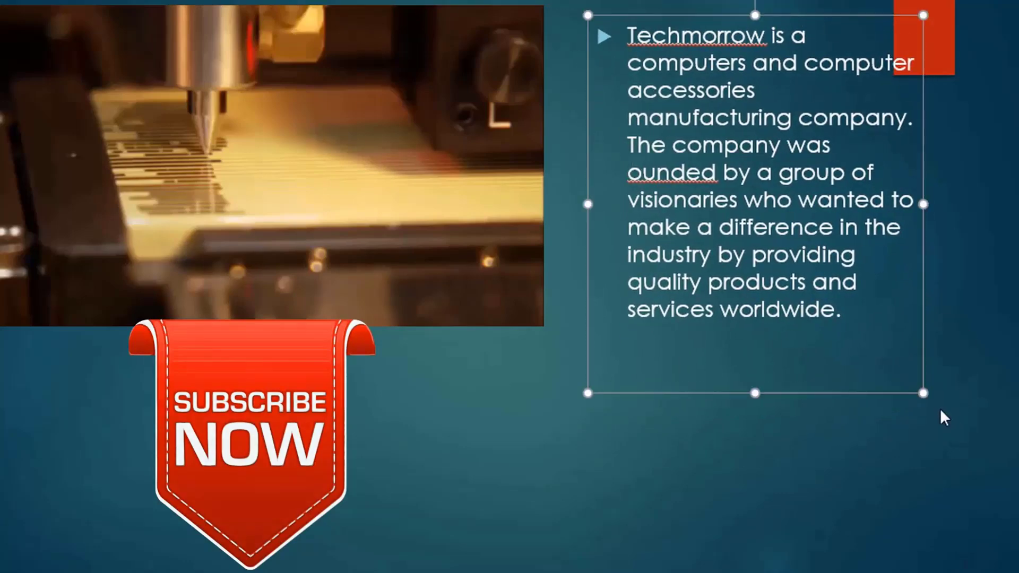
drag(925, 392, 952, 352)
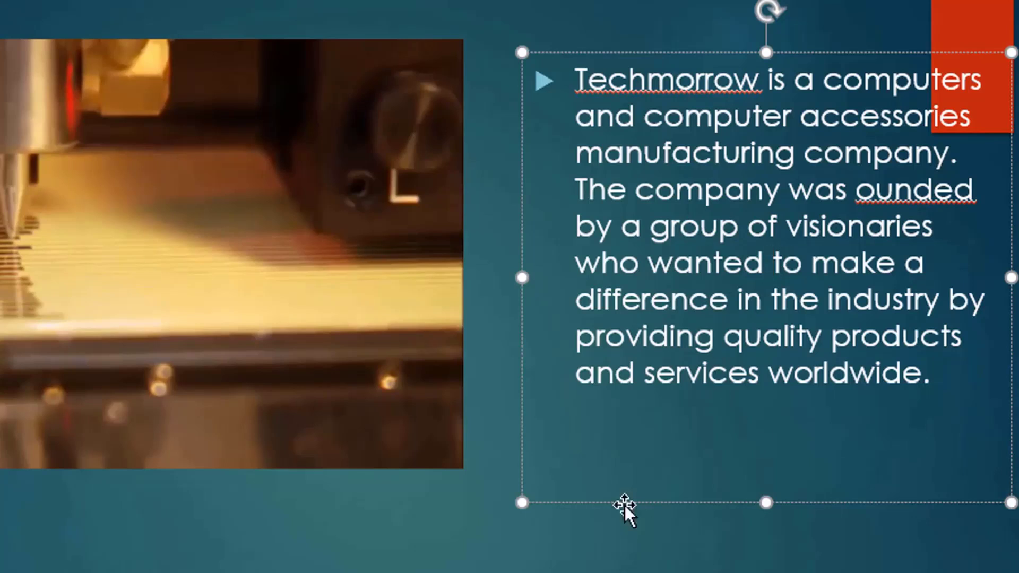
Step: Give the description text box on slide 5 a black fill and a yellow outline
right_click(664, 507)
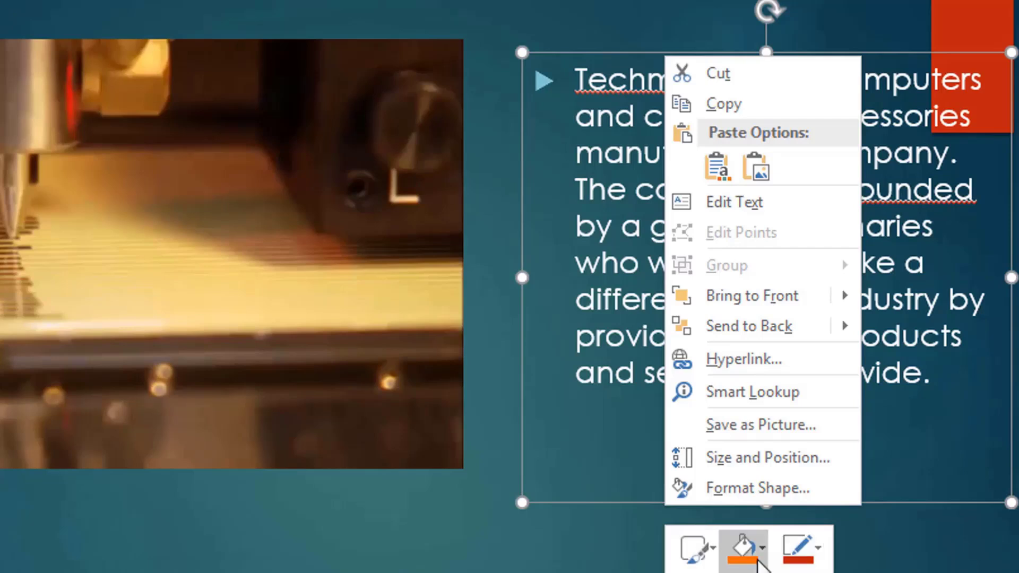
click(759, 550)
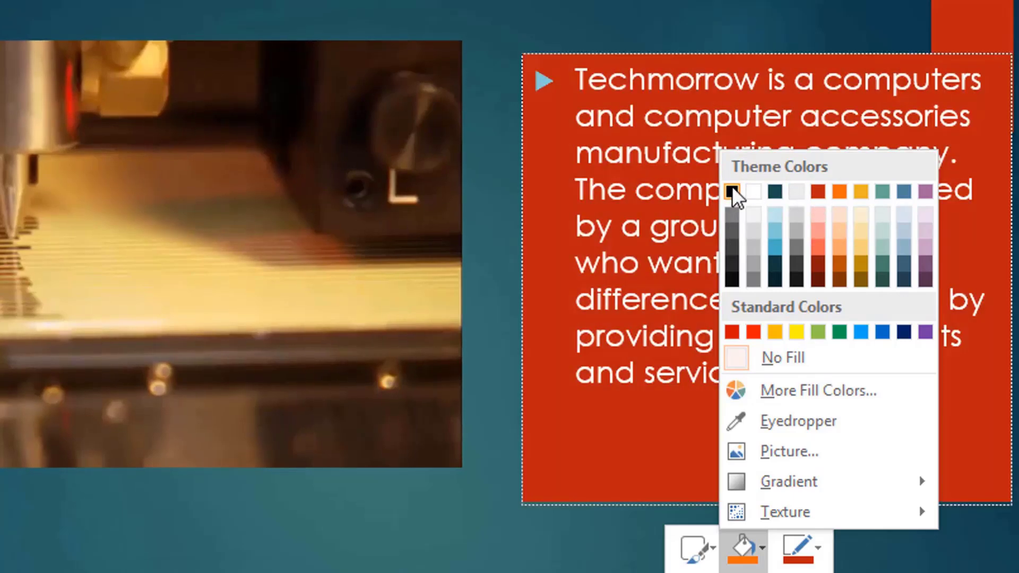
click(735, 202)
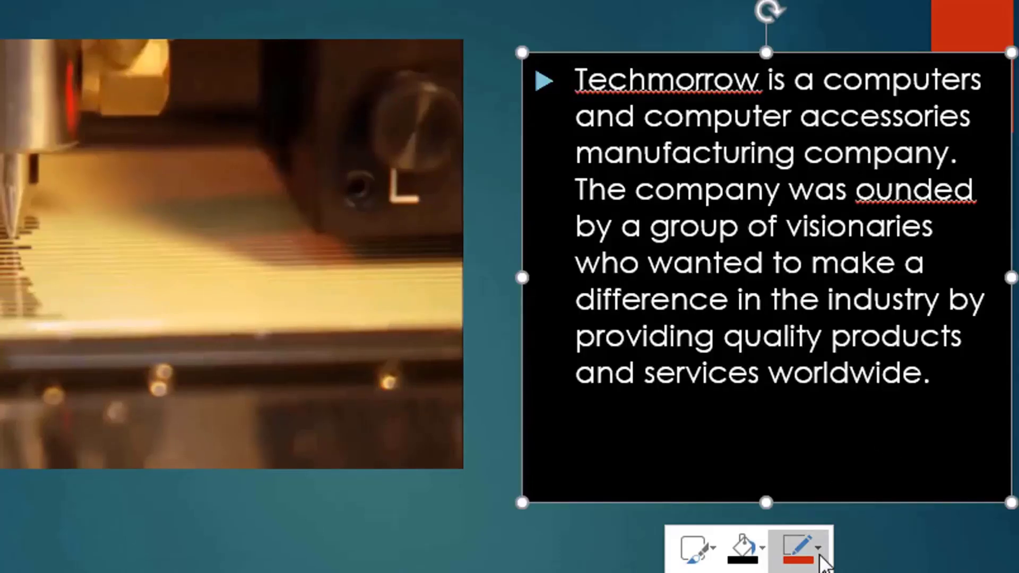
click(820, 556)
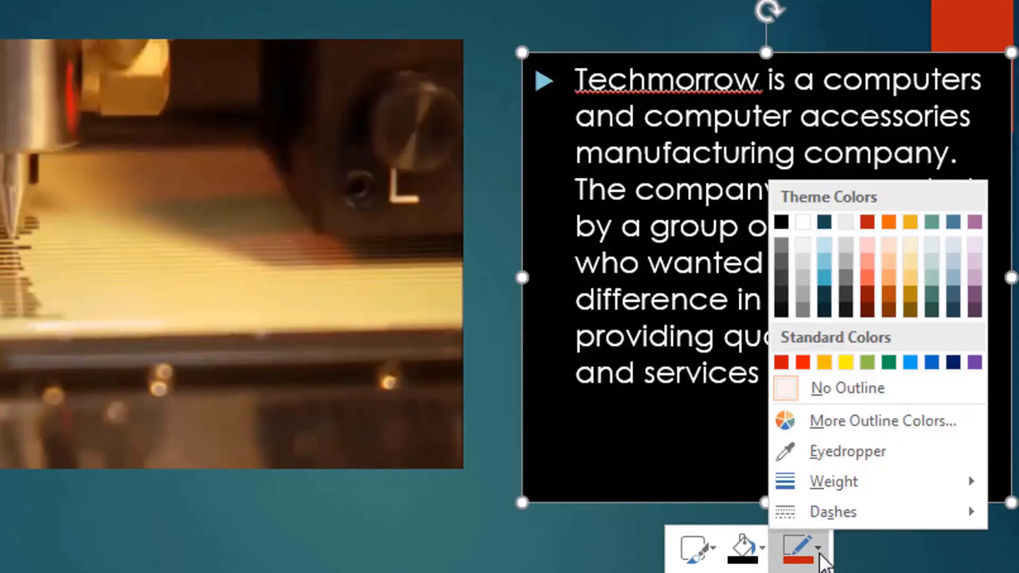
click(846, 363)
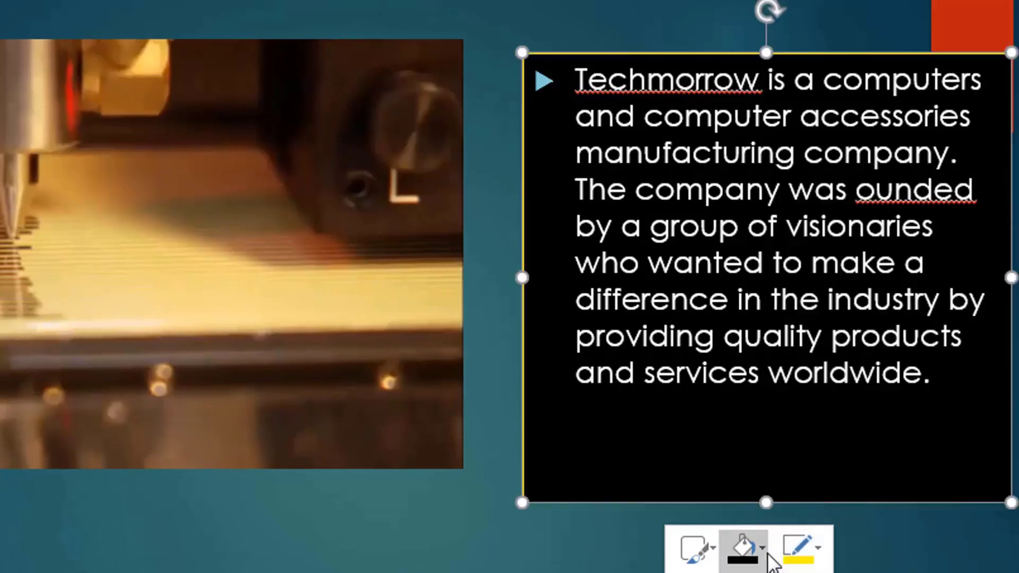
key(Escape)
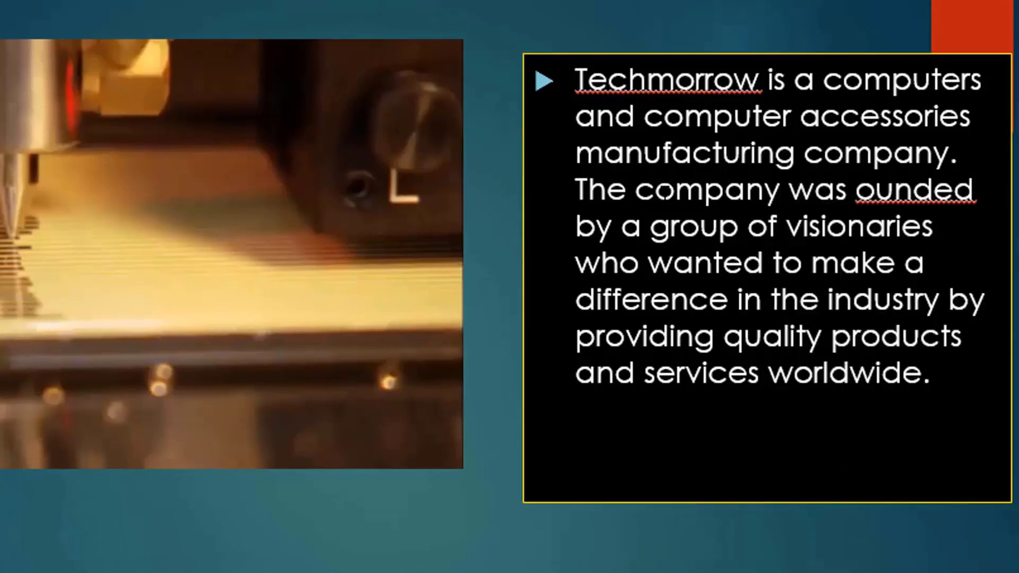
click(656, 190)
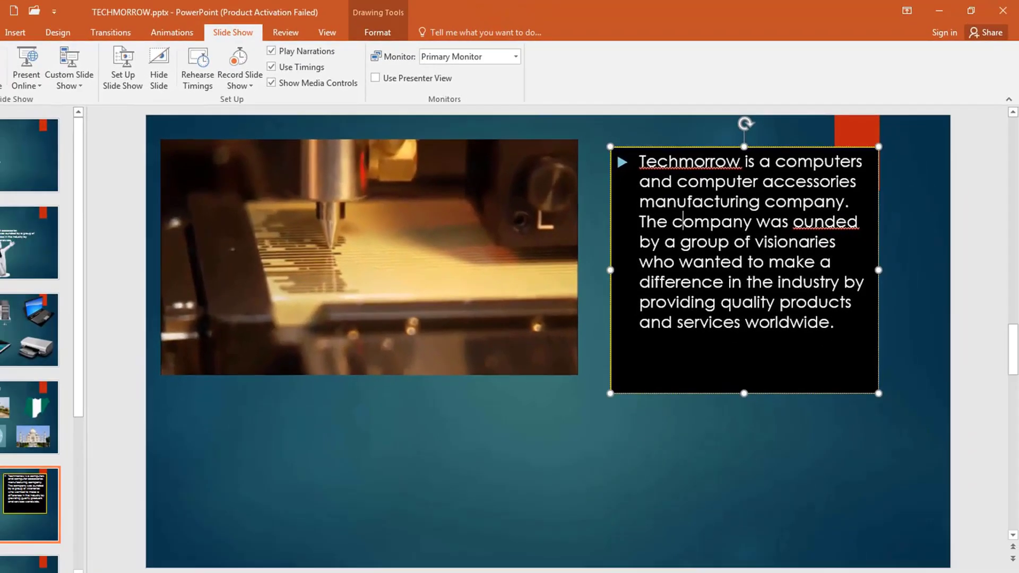
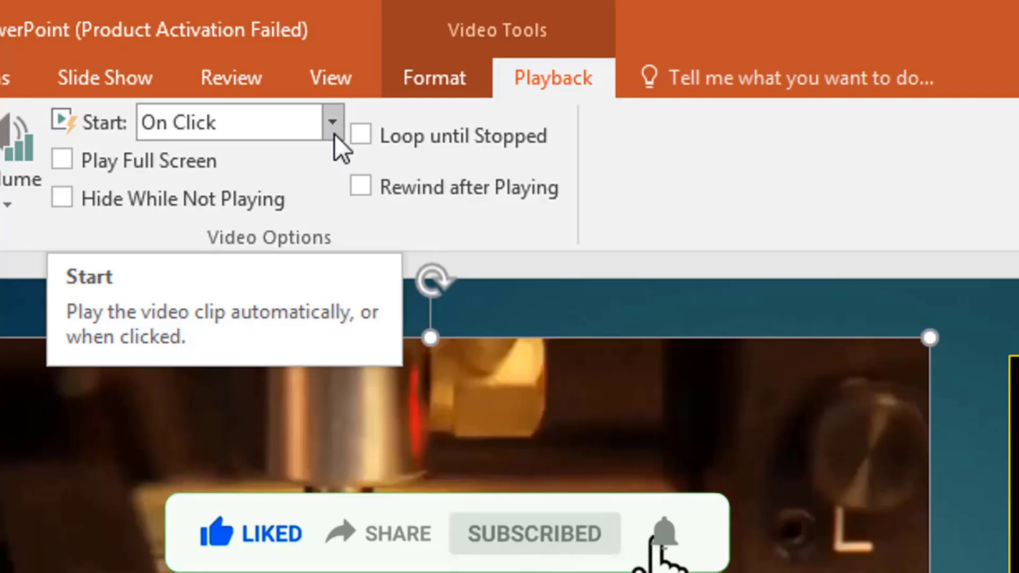
Step: Set the slide 5 video to start automatically and test it in a slide show started from slide 4
click(332, 124)
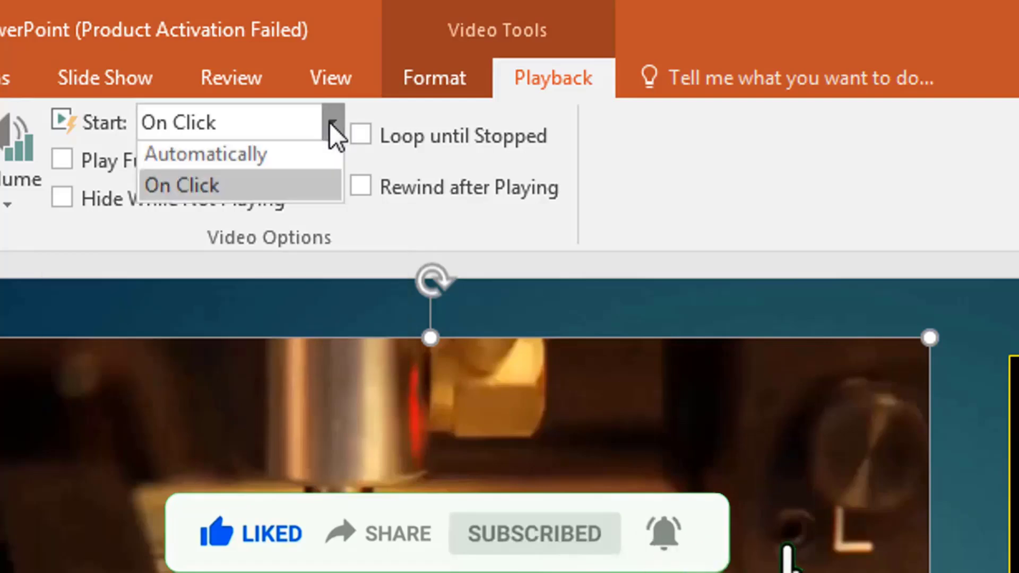
click(278, 161)
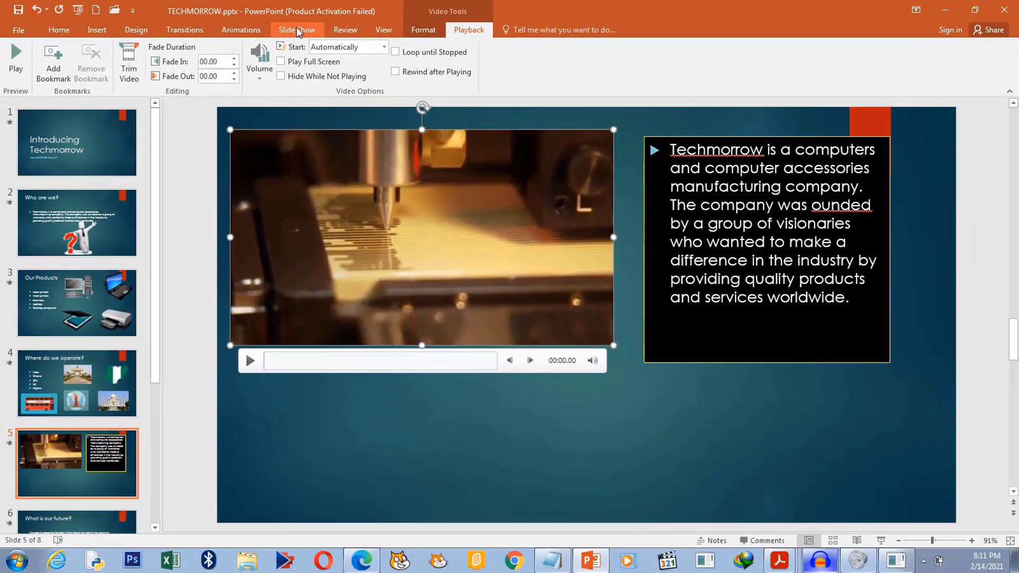
click(111, 82)
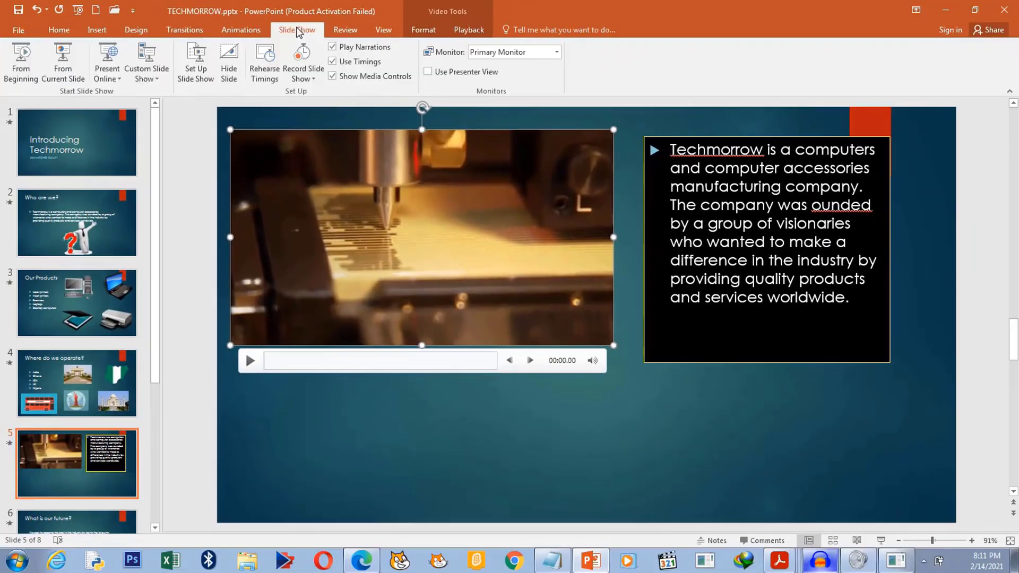
click(48, 383)
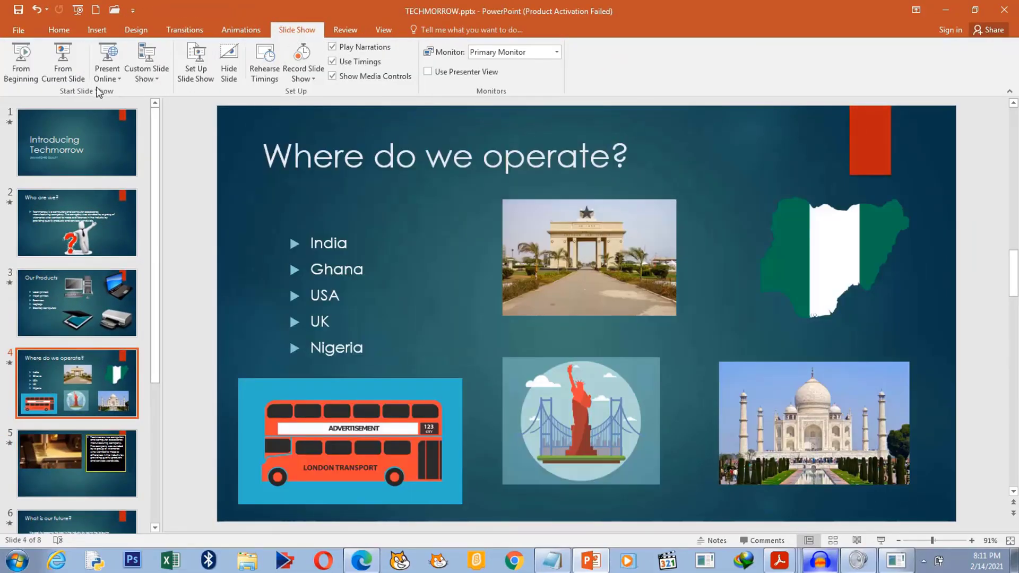
click(62, 60)
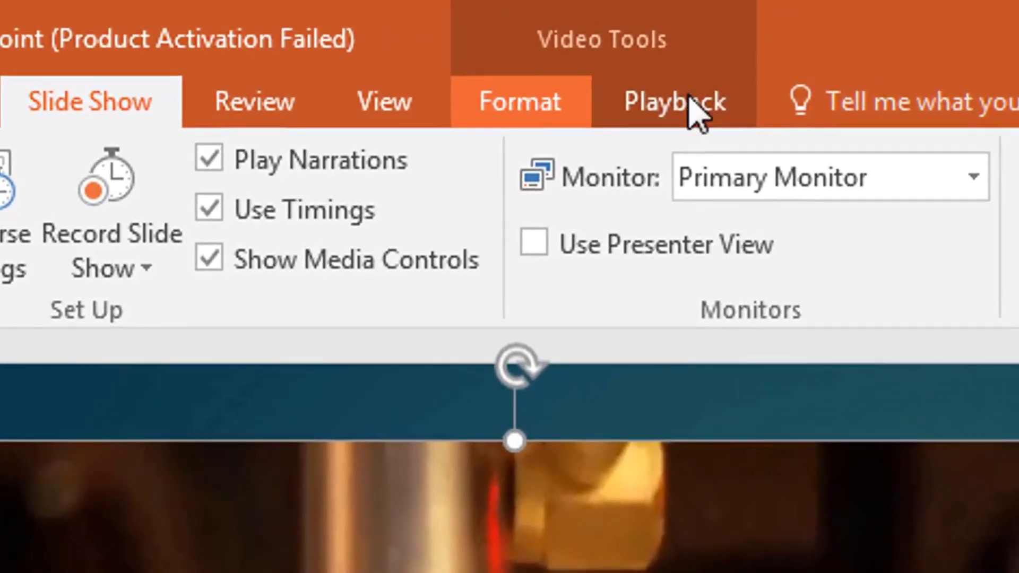
Step: Set the slide 5 video's start option to On Click
click(689, 98)
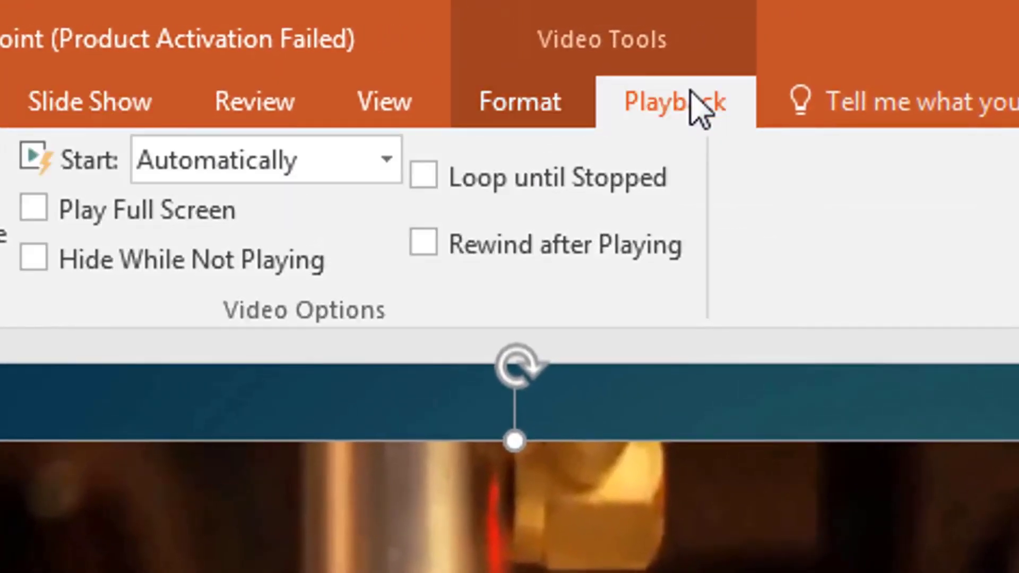
click(387, 159)
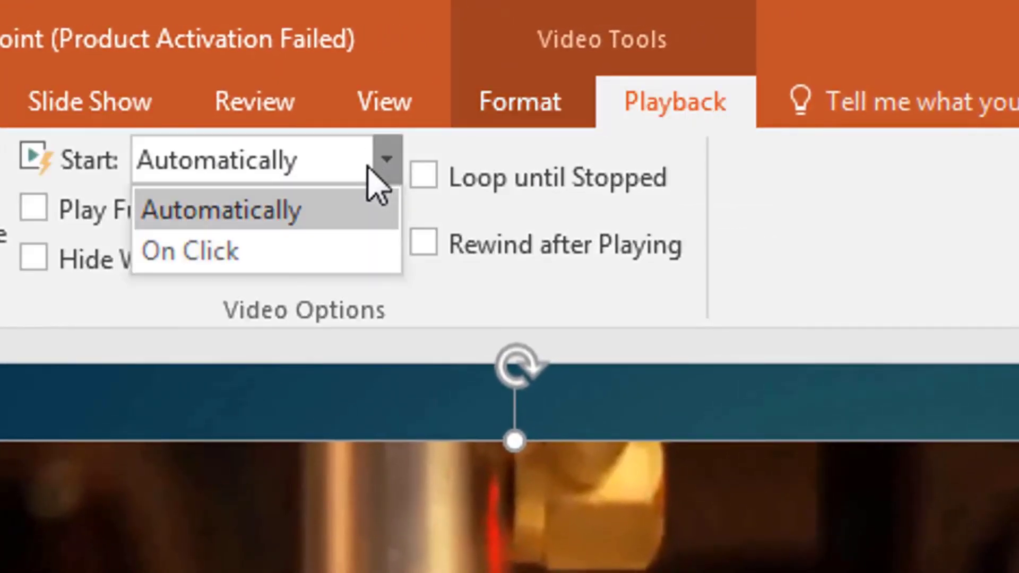
click(271, 271)
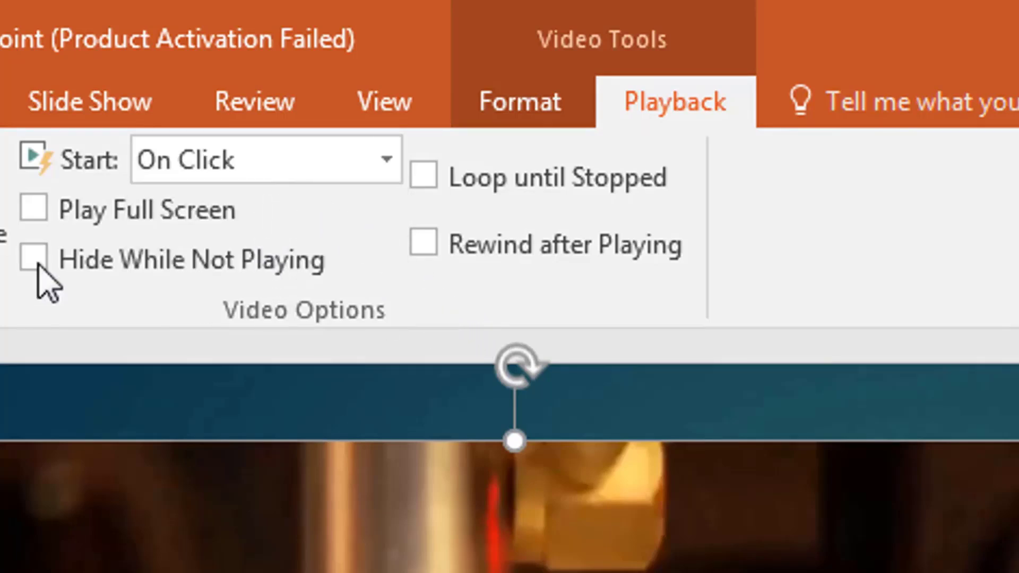
Step: Run the slide show from slide 5, play and pause the video with its media controls, and end the show
click(99, 104)
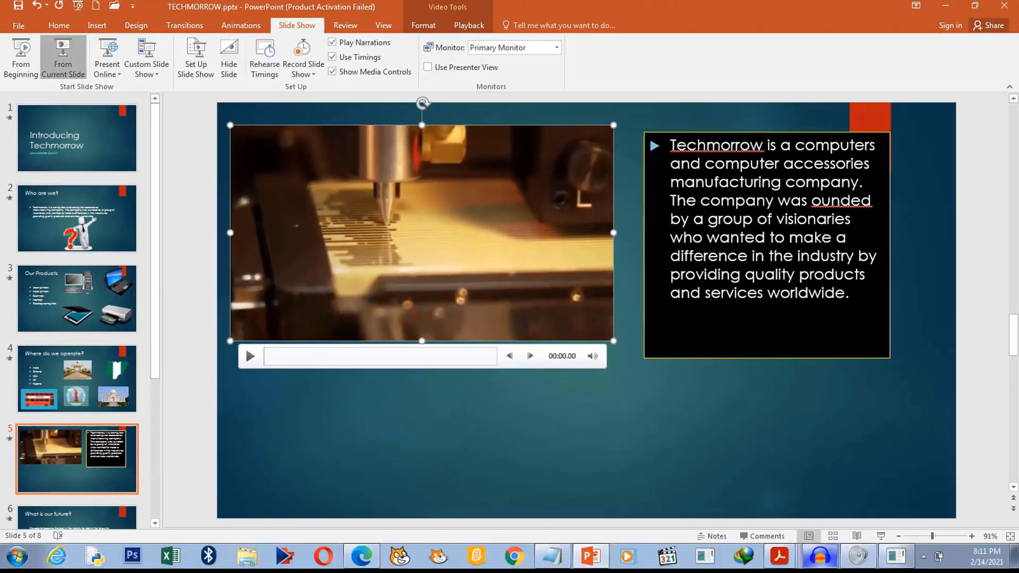
click(63, 55)
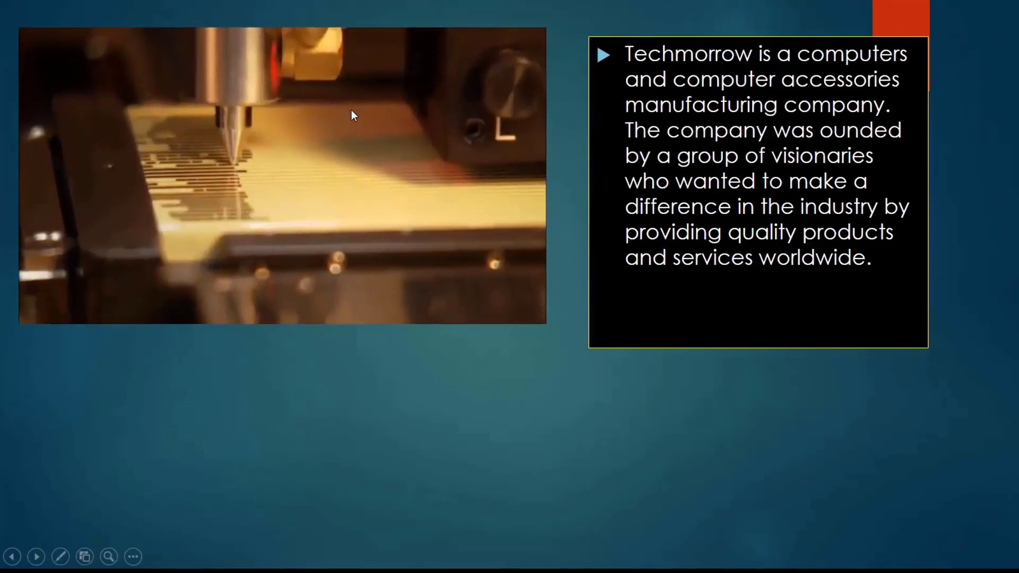
mouse_move(382, 159)
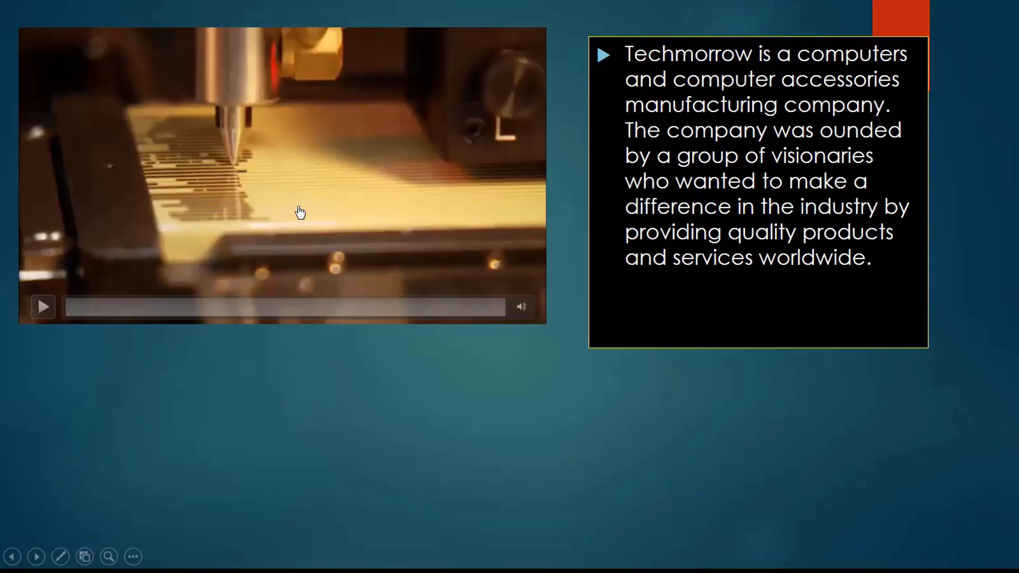
click(47, 311)
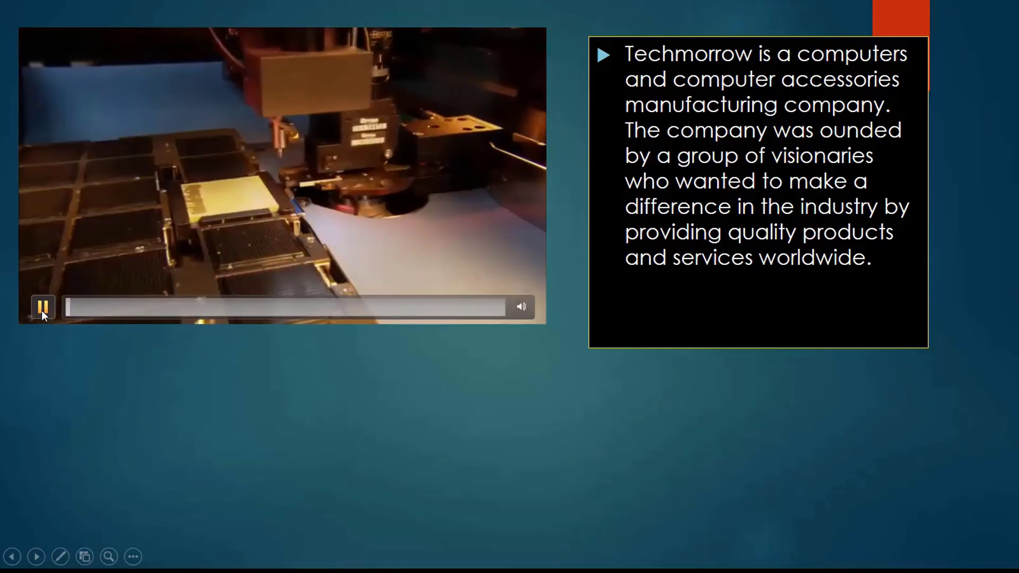
click(42, 309)
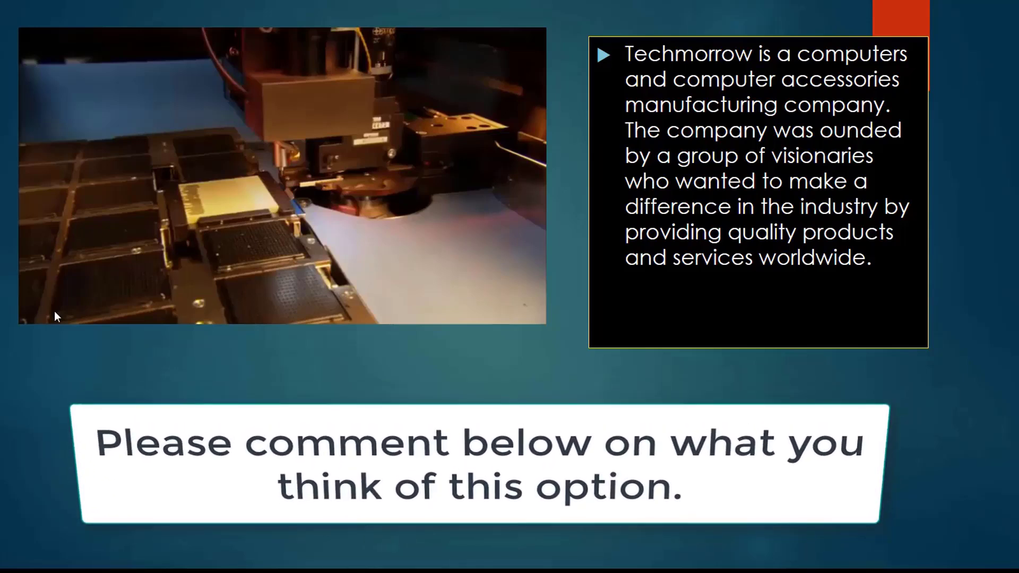
key(Escape)
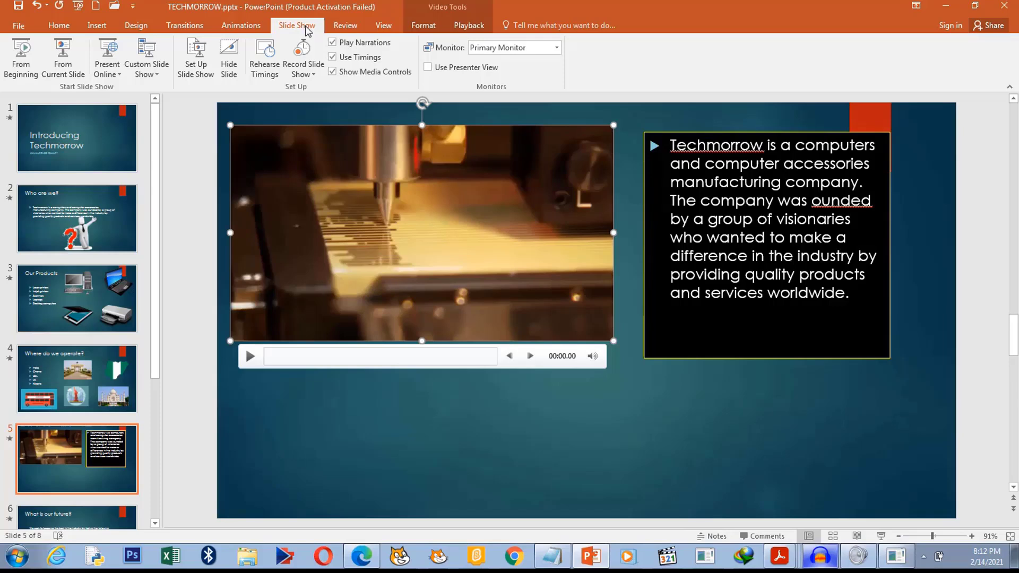
Step: Select the video on slide 5 and open its Poster Frame options
click(470, 28)
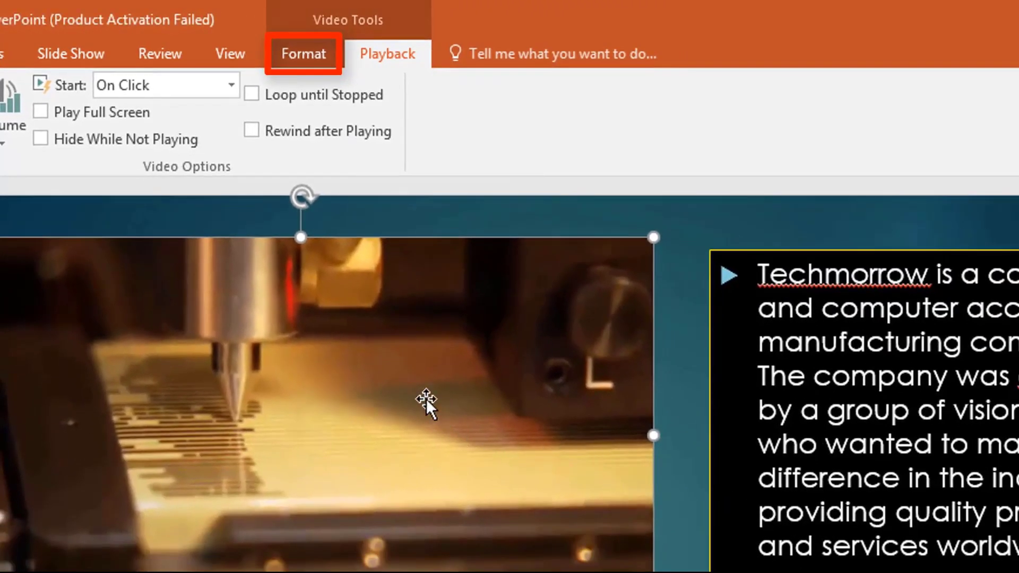
click(725, 234)
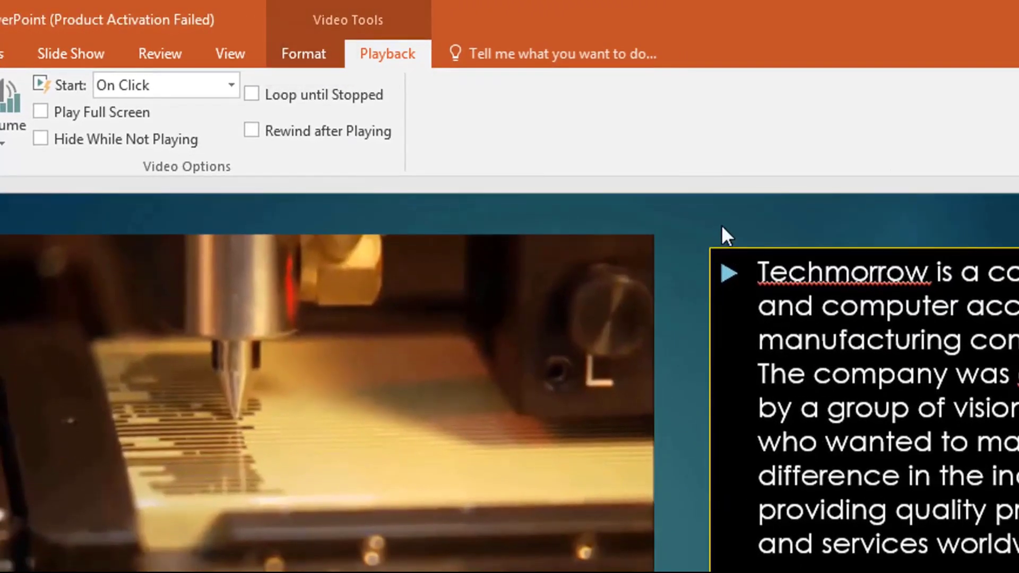
click(303, 329)
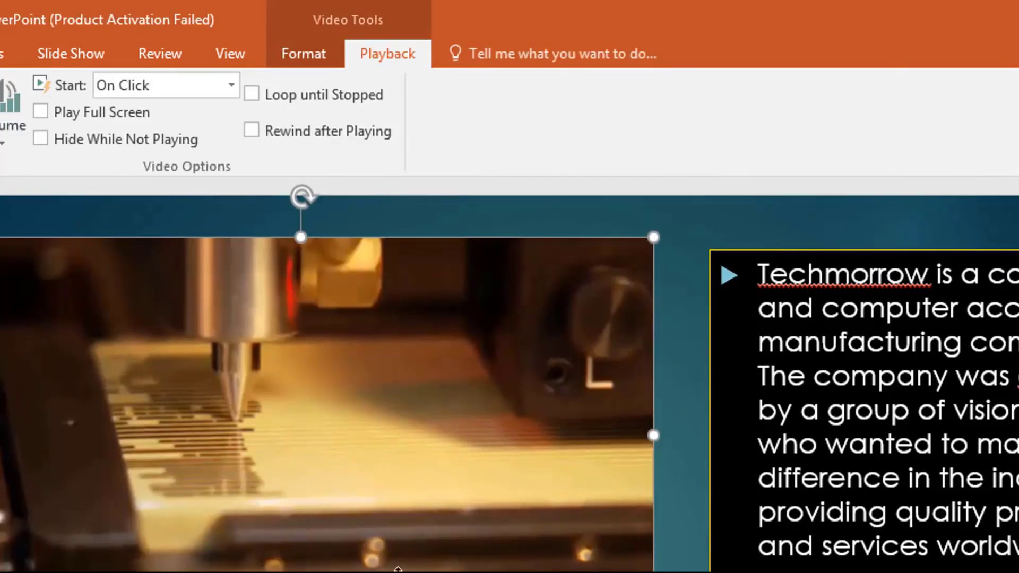
click(304, 56)
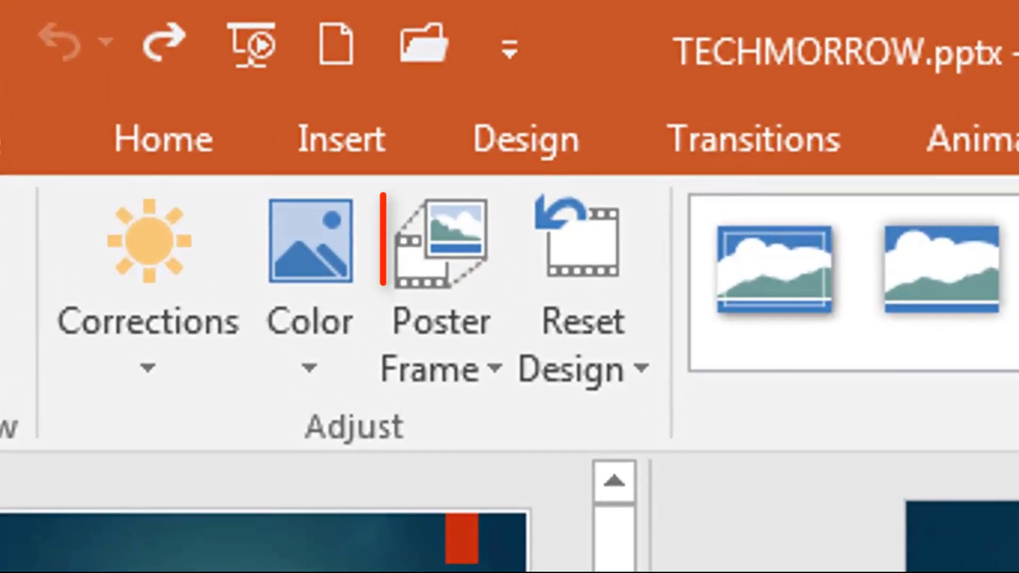
click(495, 374)
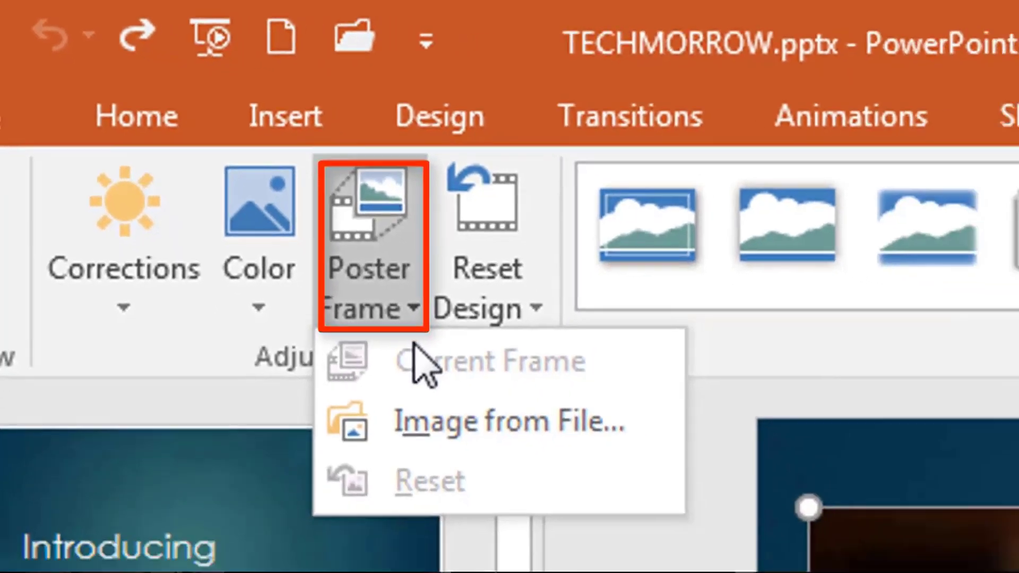